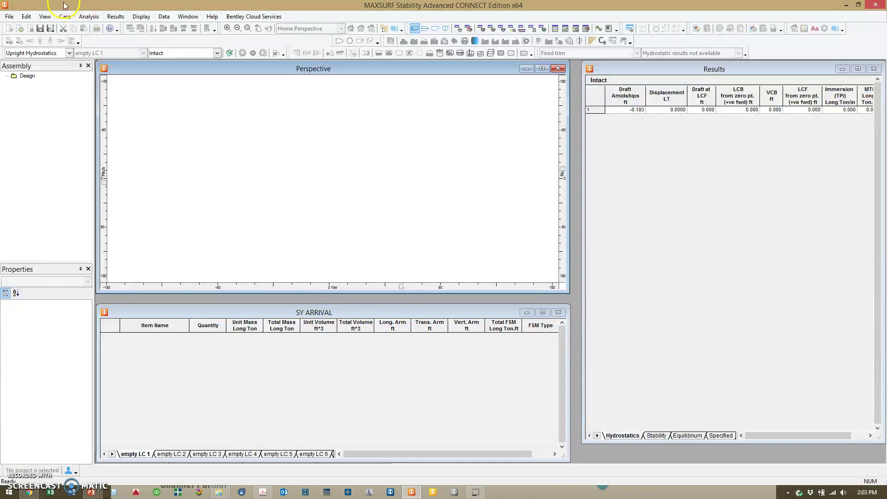
Import the Vessel GHS sections file and add the remaining buoyant components as negative-permeability NBVs
click(7, 18)
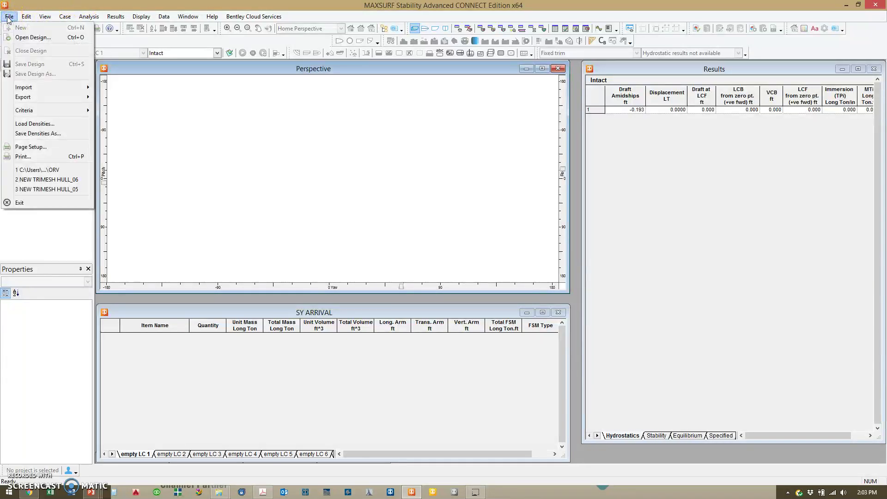
mouse_move(40, 88)
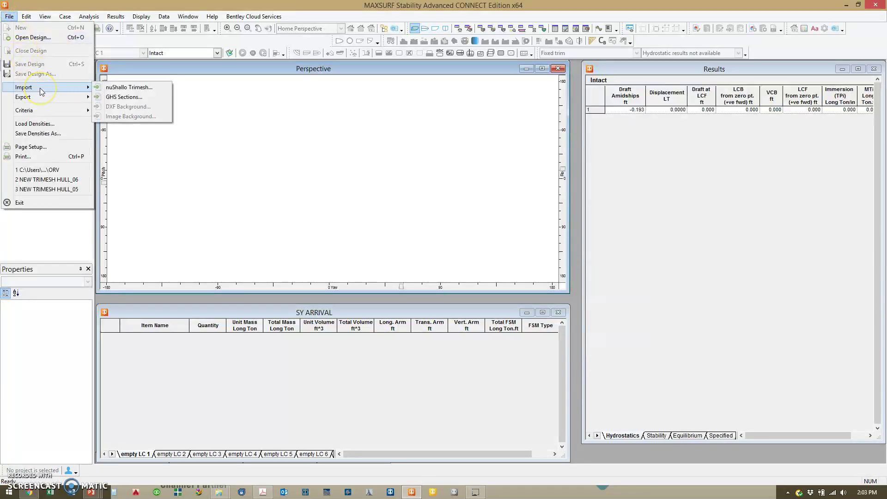
click(132, 102)
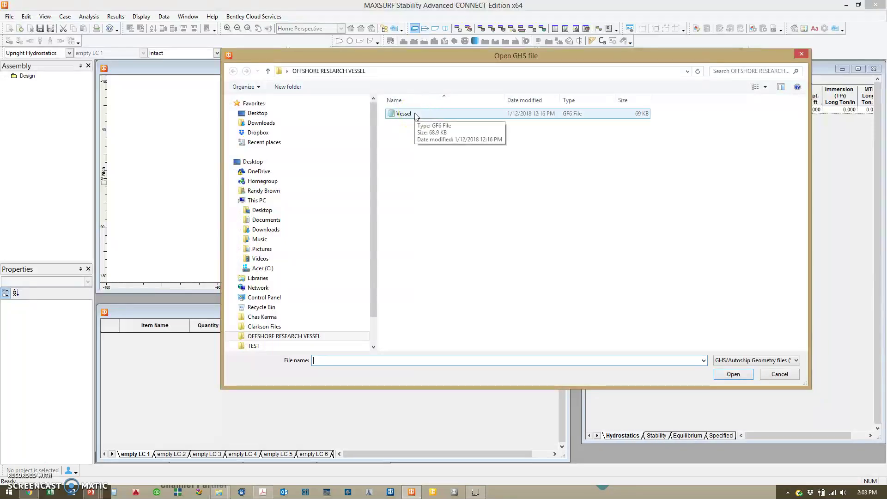
double_click(404, 114)
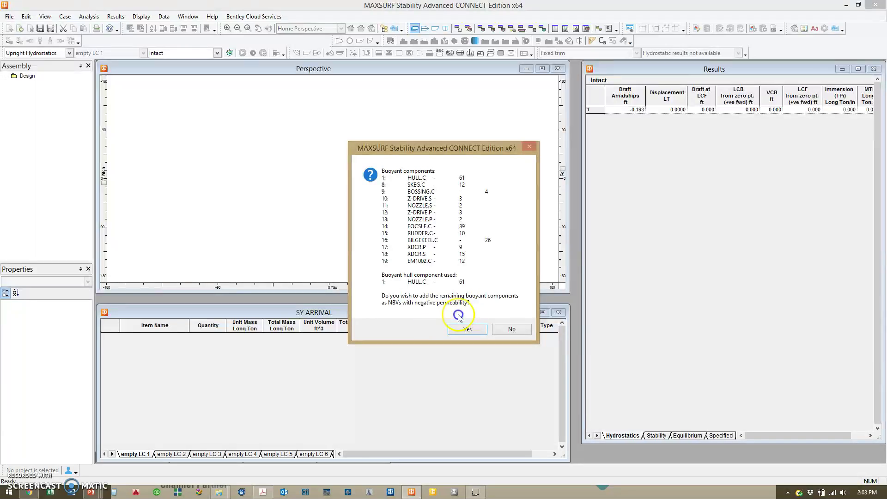
click(468, 330)
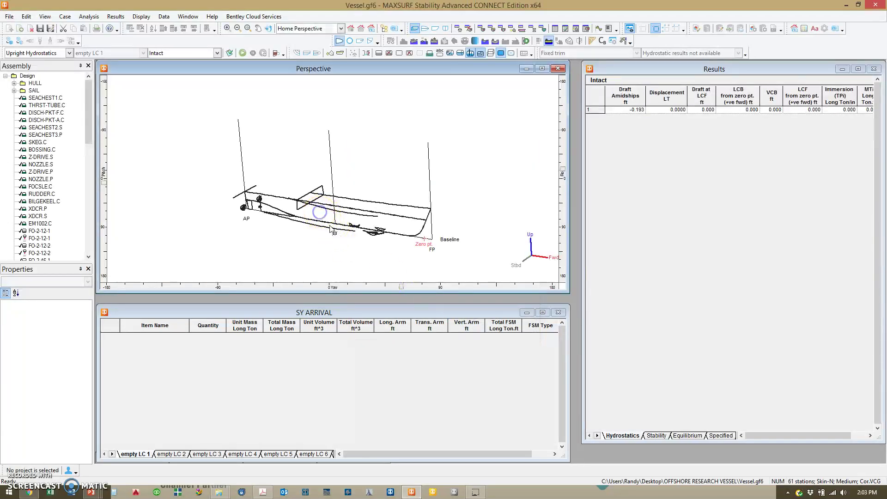
Zoom in on the Vessel hull, turn on its station lines and roll the view slightly
scroll(329, 226, up, 2)
scroll(329, 226, up, 1)
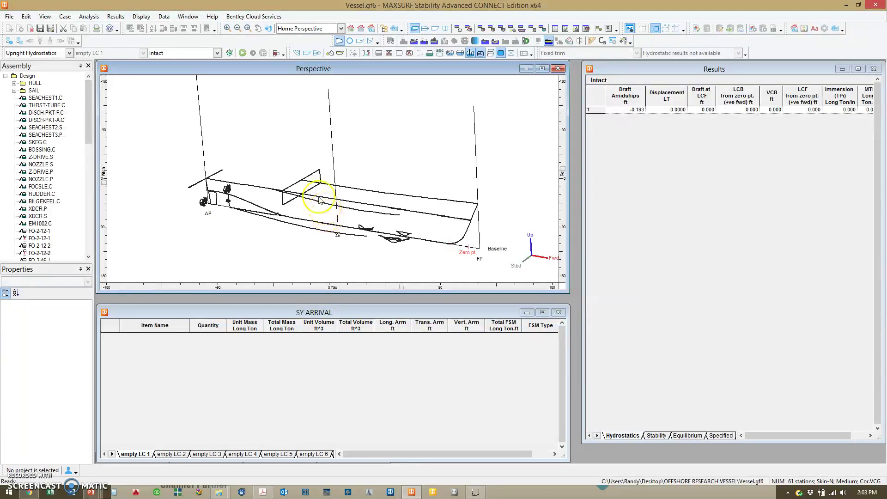
click(296, 53)
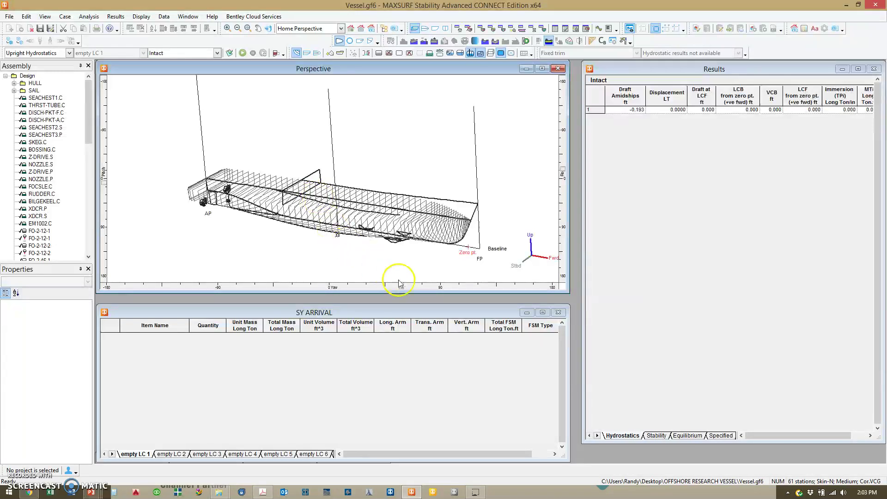
mouse_move(563, 174)
mouse_down()
mouse_move(563, 186)
mouse_move(562, 169)
mouse_up()
scroll(317, 243, up, 3)
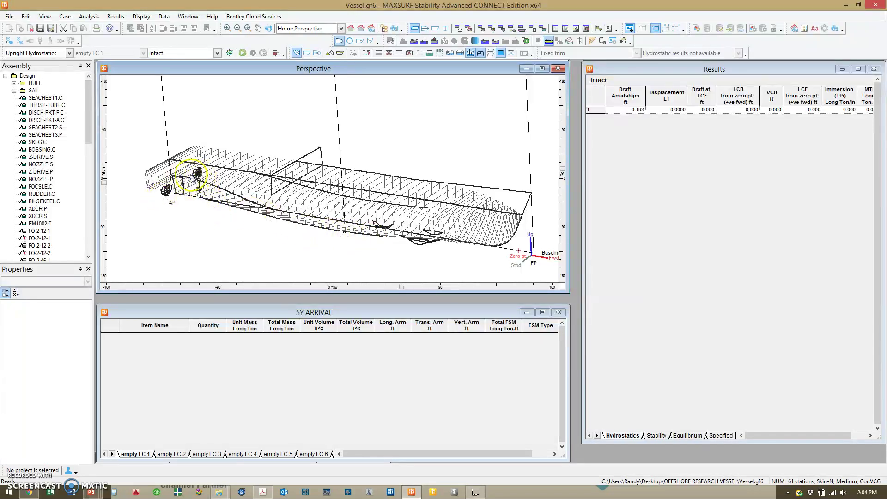
Render the vessel as a shaded model and use the pitch slider to tilt it, showing more deck
click(10, 42)
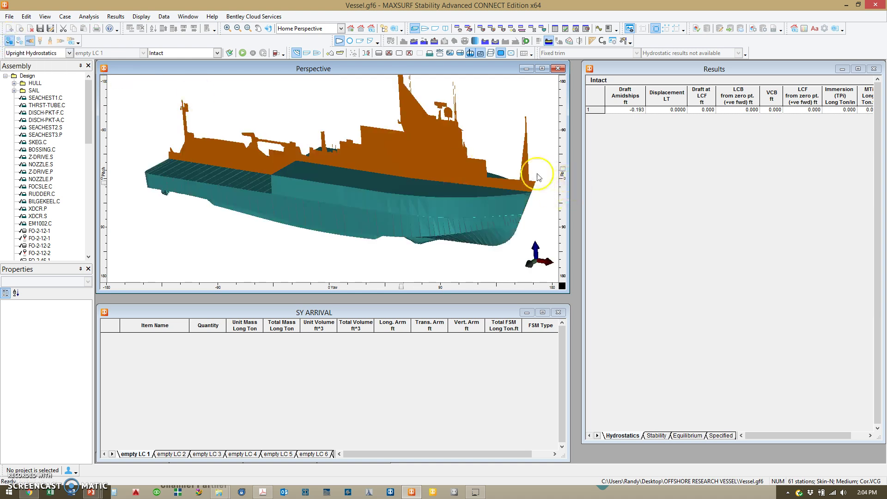
drag(520, 211, 518, 123)
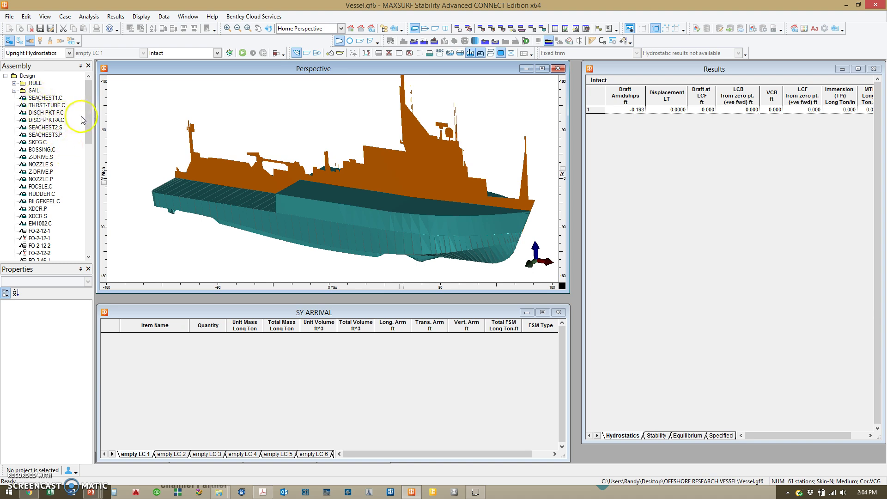
click(89, 182)
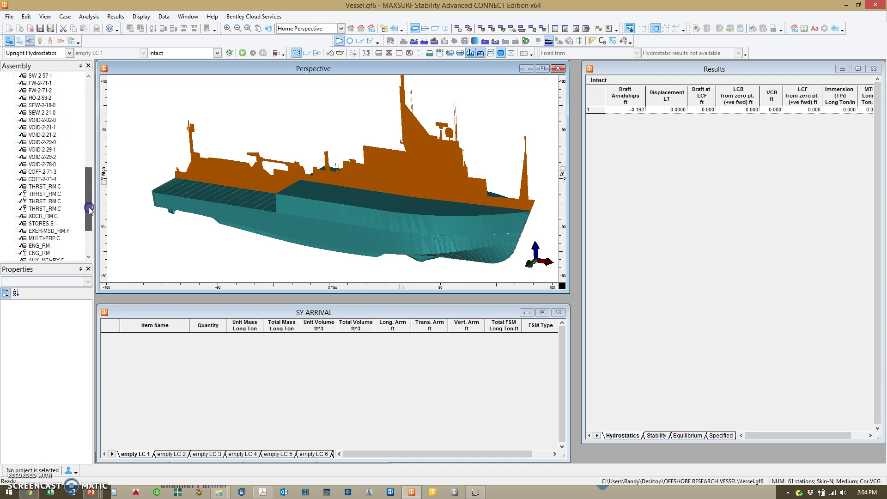
drag(89, 182, 89, 103)
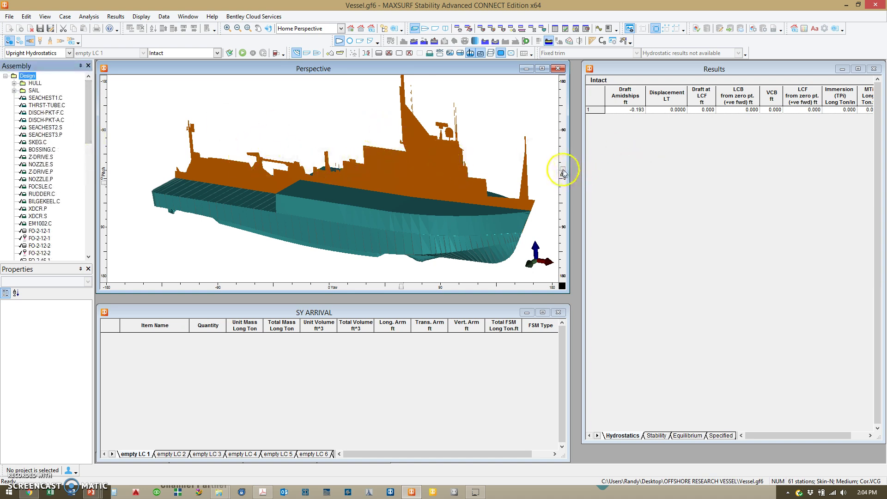
drag(562, 170, 563, 175)
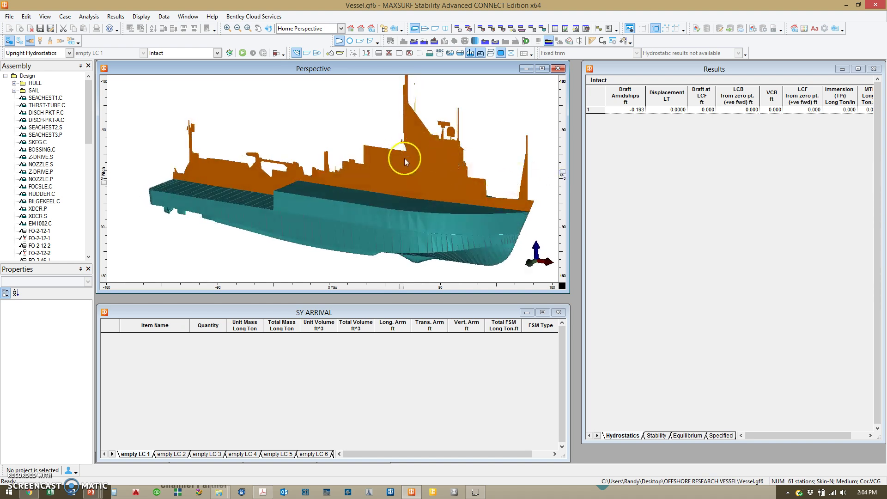
Return to wireframe, show the intact tanks, and zoom into the side Profile view
click(10, 41)
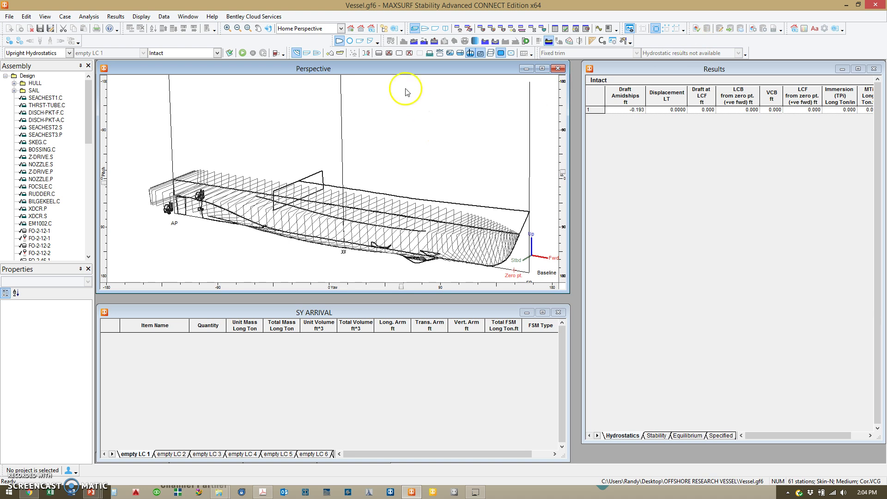
click(378, 54)
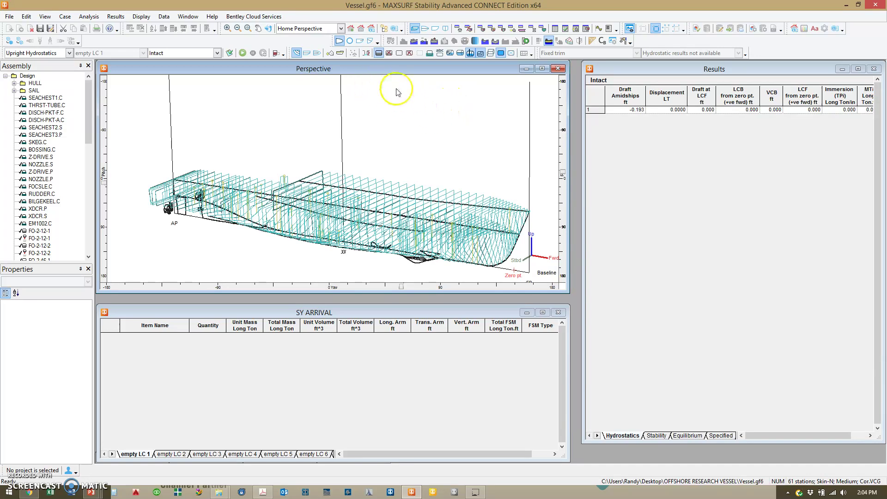
click(435, 28)
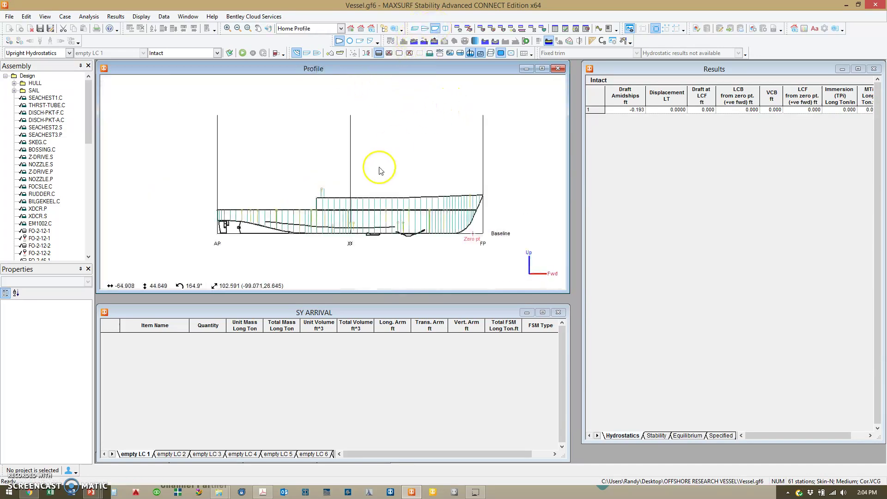
scroll(341, 233, up, 5)
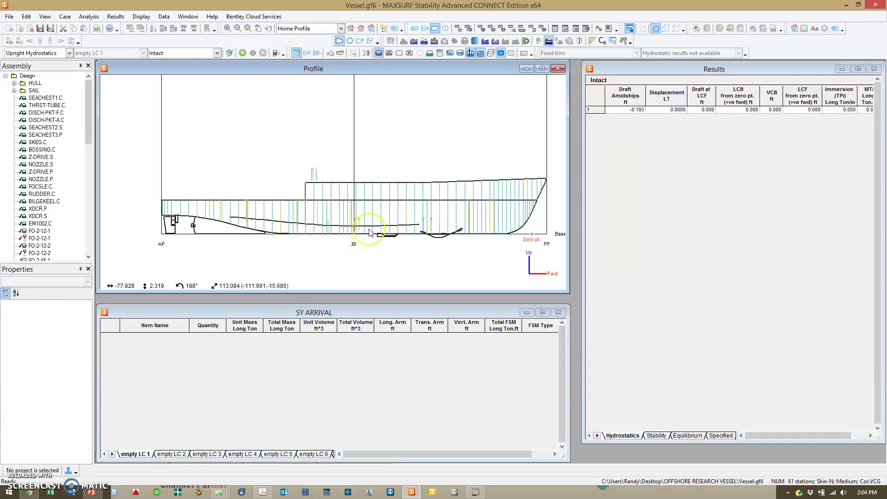
click(143, 16)
click(176, 27)
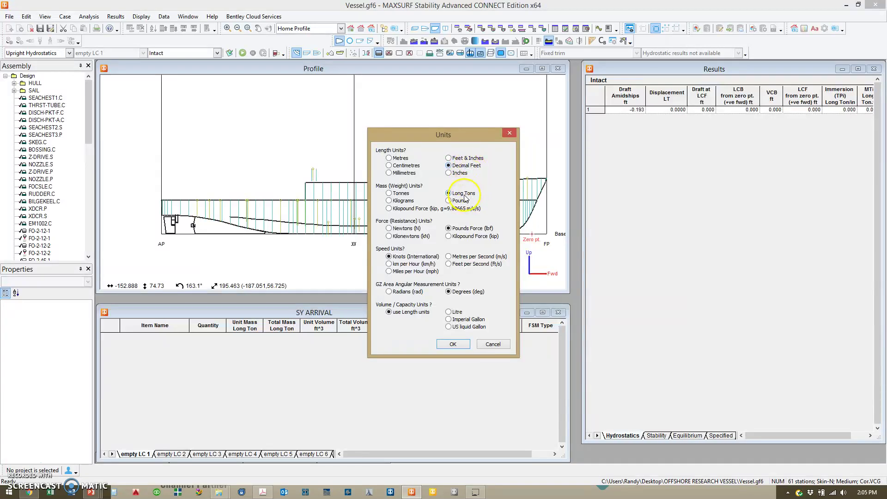
click(452, 344)
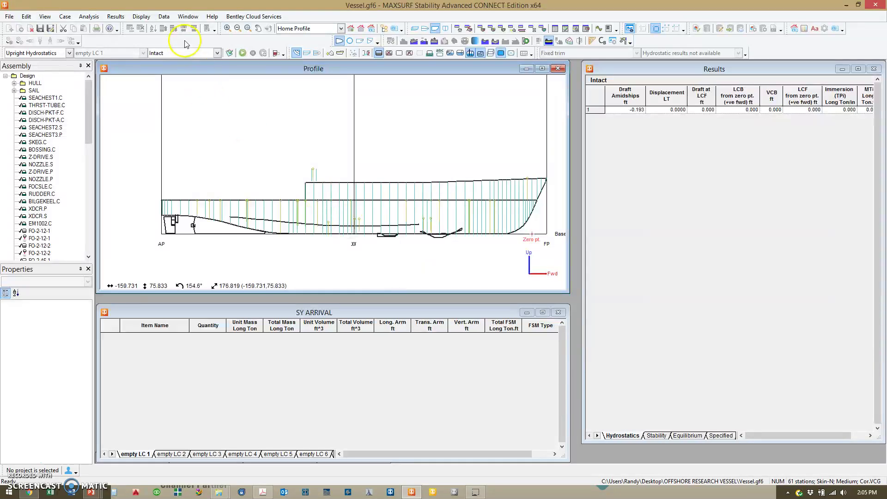
click(143, 17)
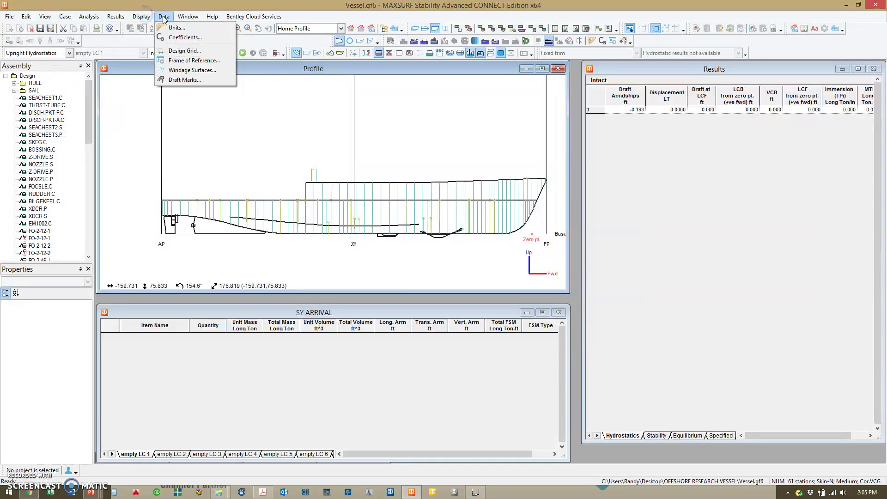
click(147, 18)
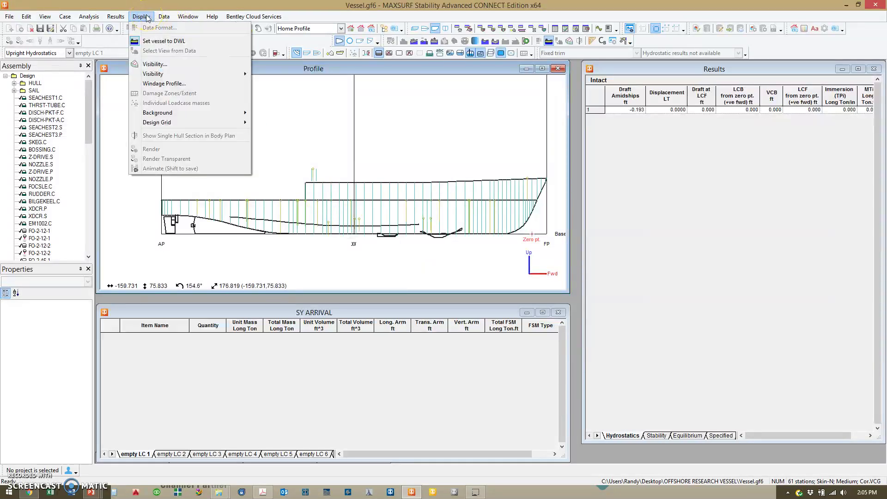
click(163, 17)
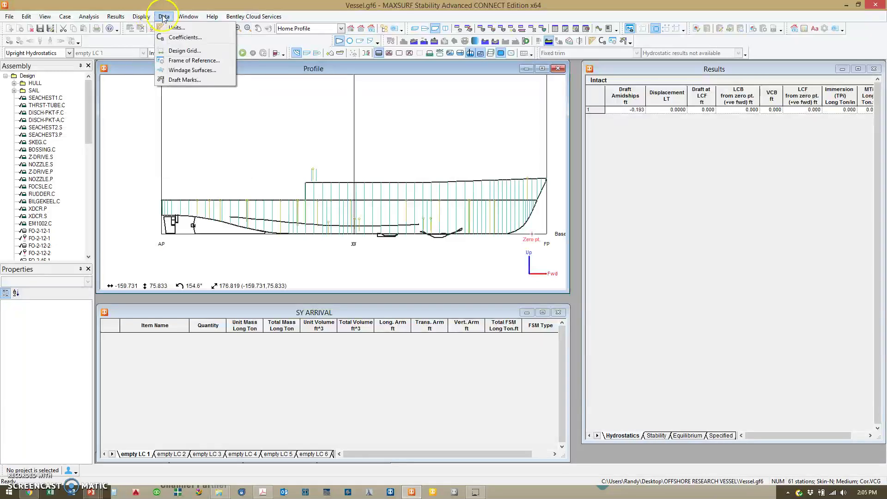
Find the baseline, set DWL to 10.5 ft, and snap both perpendiculars to the waterline
click(198, 62)
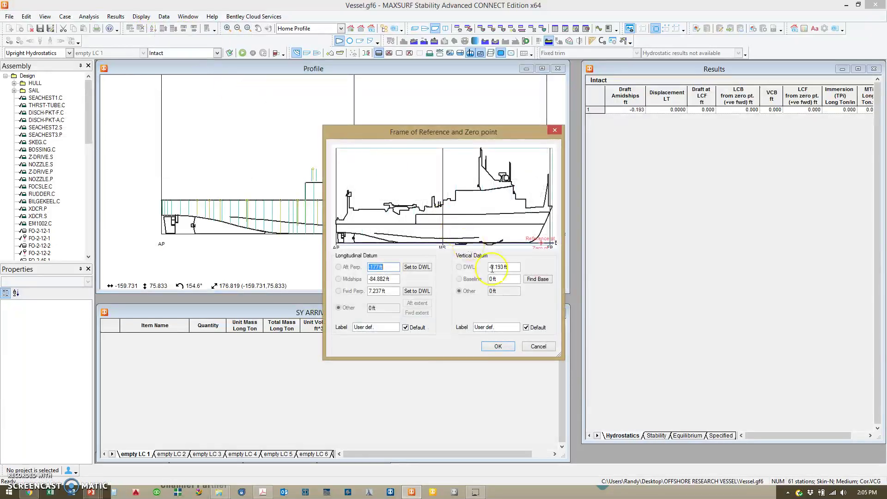
drag(425, 132, 399, 113)
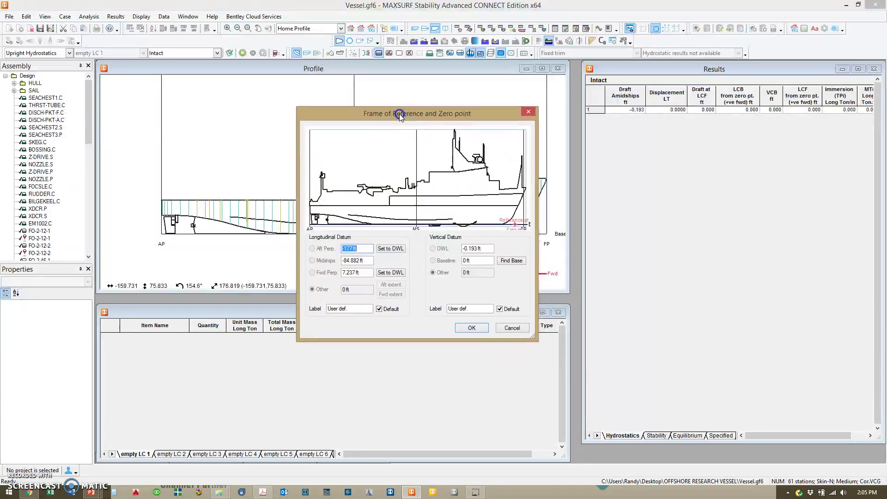
click(499, 267)
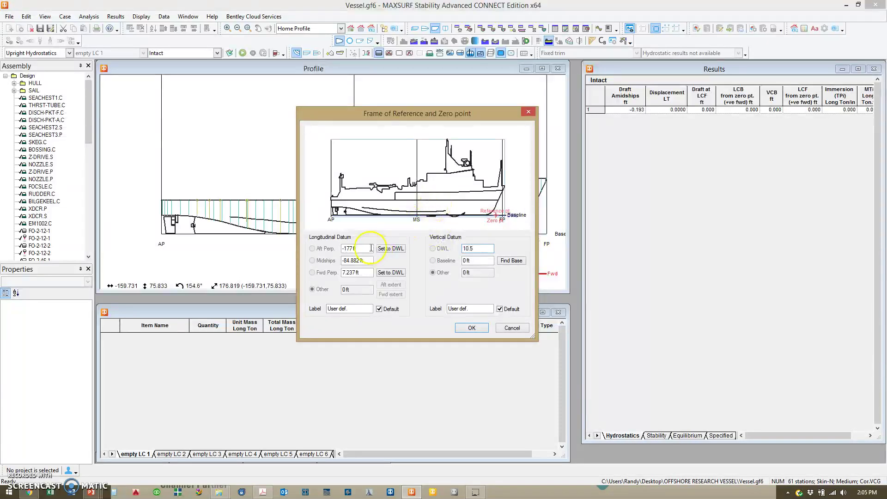
click(362, 248)
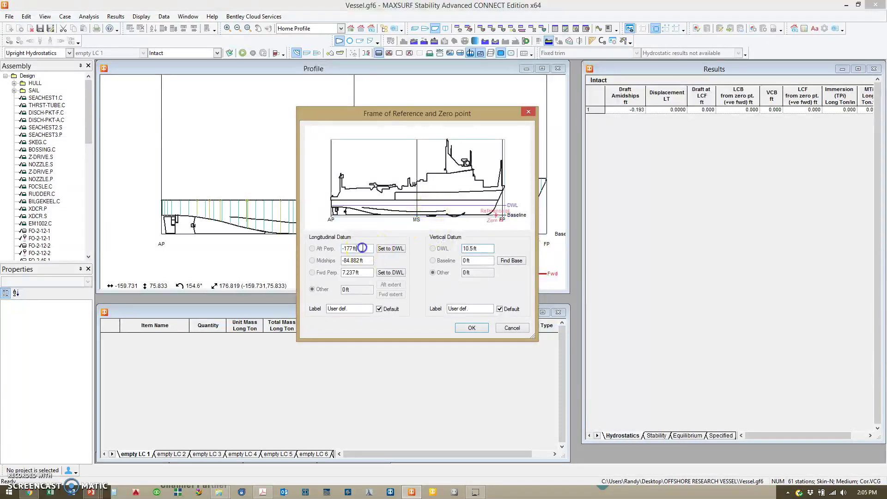
click(388, 249)
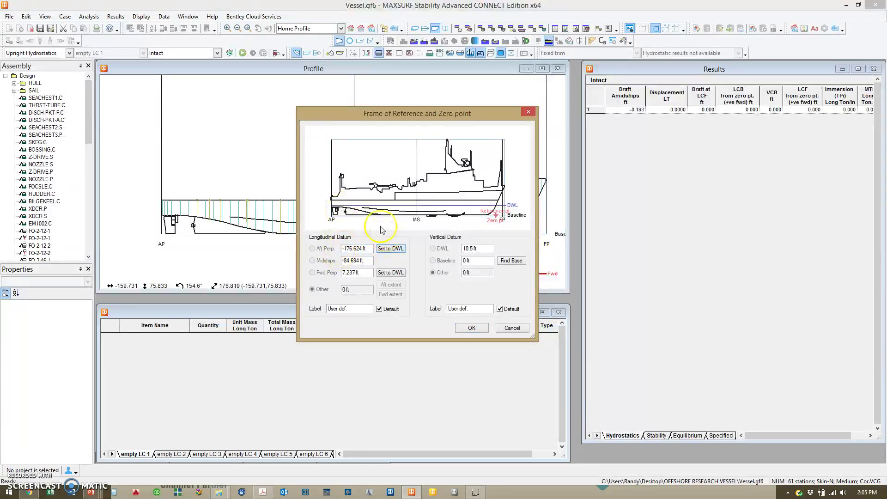
click(391, 273)
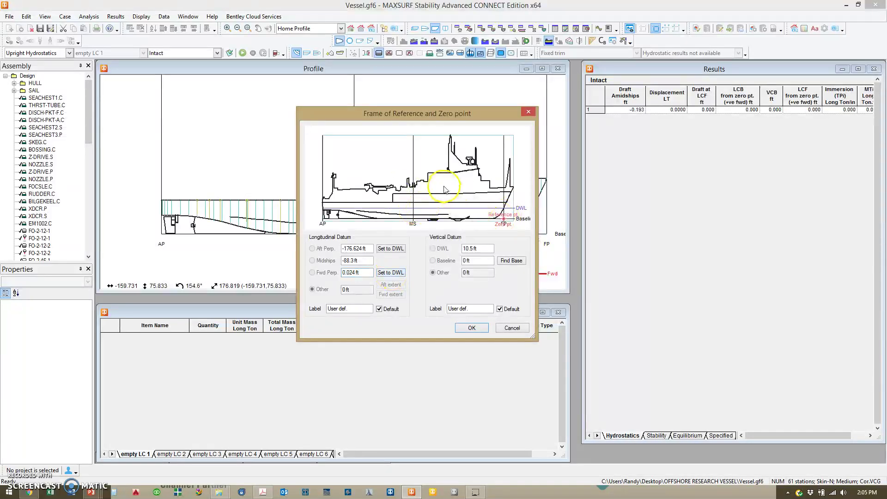
click(470, 328)
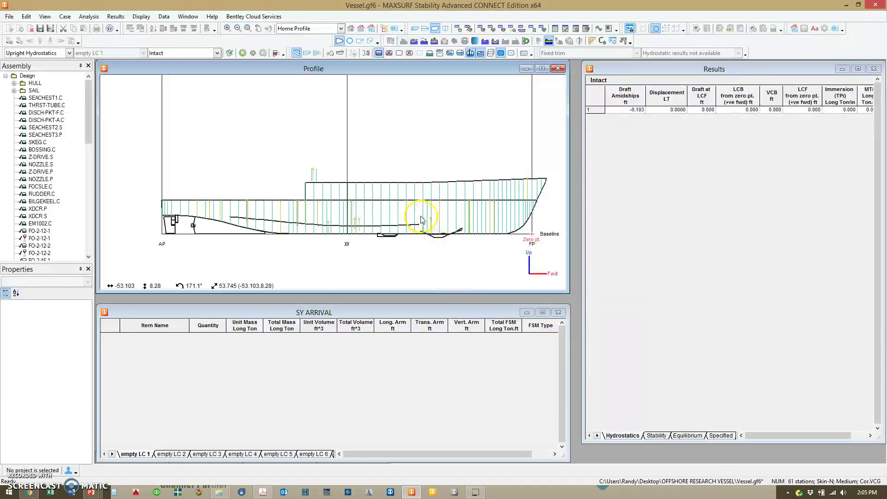
Hide the station lines, show the design waterline, zoom out and switch to Perspective view
click(379, 53)
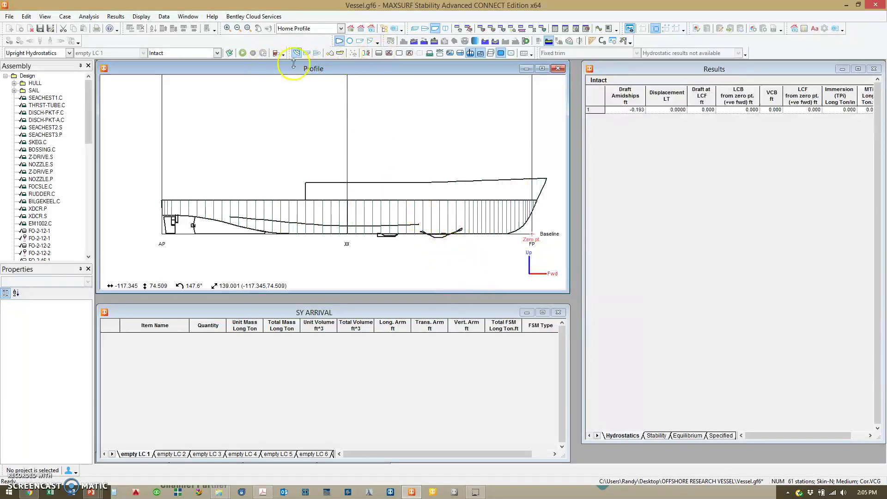
click(306, 54)
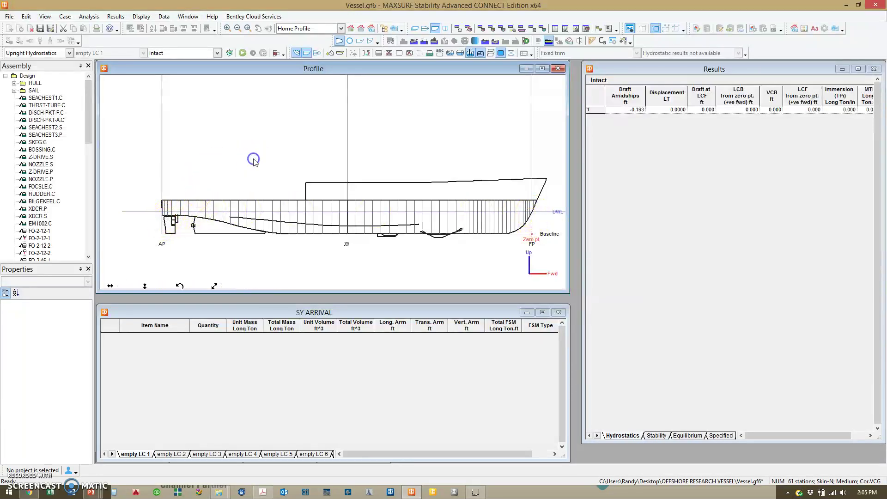
scroll(253, 162, down, 1)
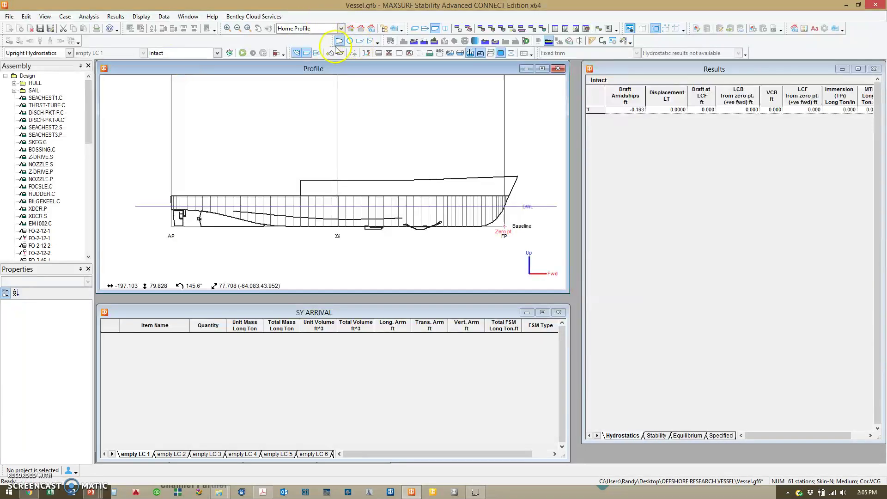
click(415, 31)
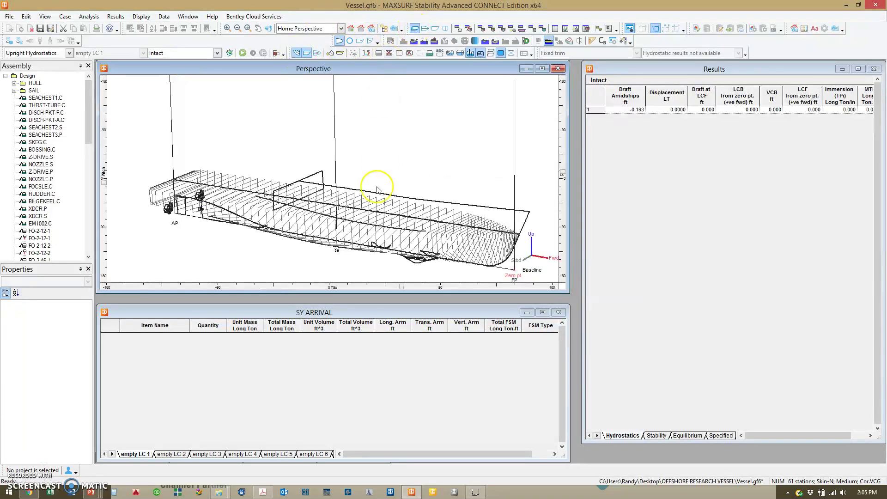
Tilt the perspective down and apply the Palette 1 colour scheme for white lines on black
drag(352, 198, 351, 236)
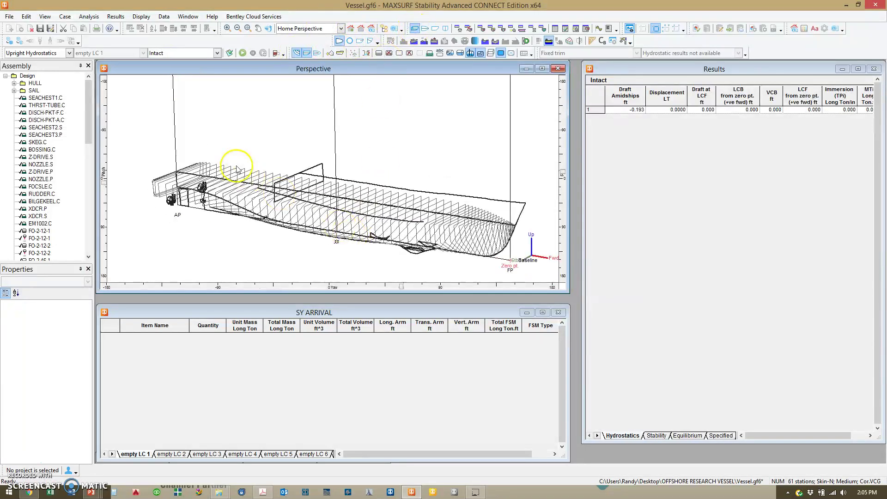
click(804, 28)
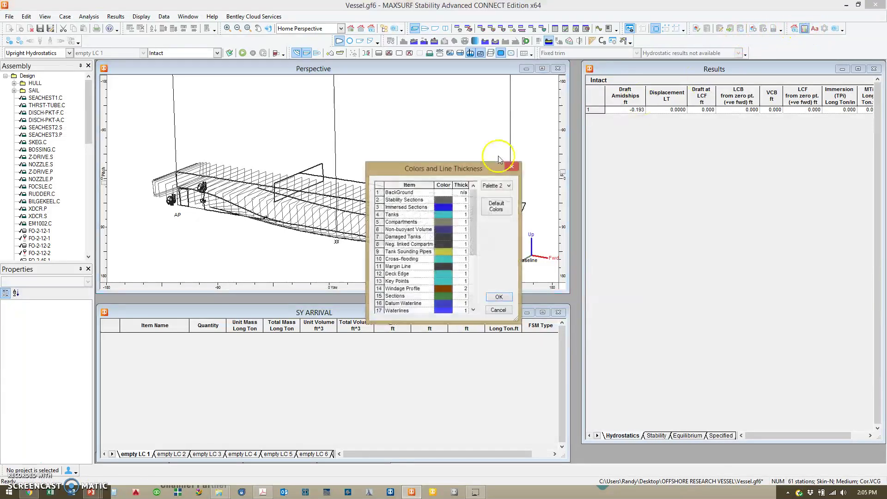
click(493, 186)
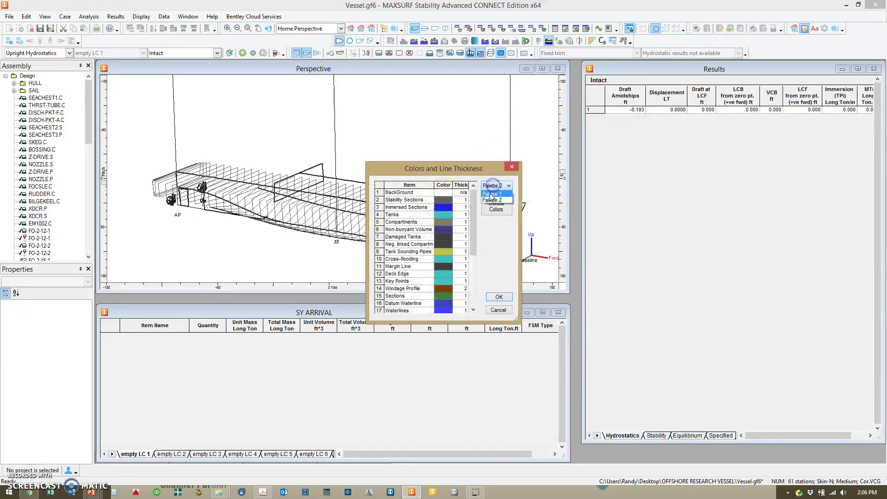
click(492, 192)
click(499, 297)
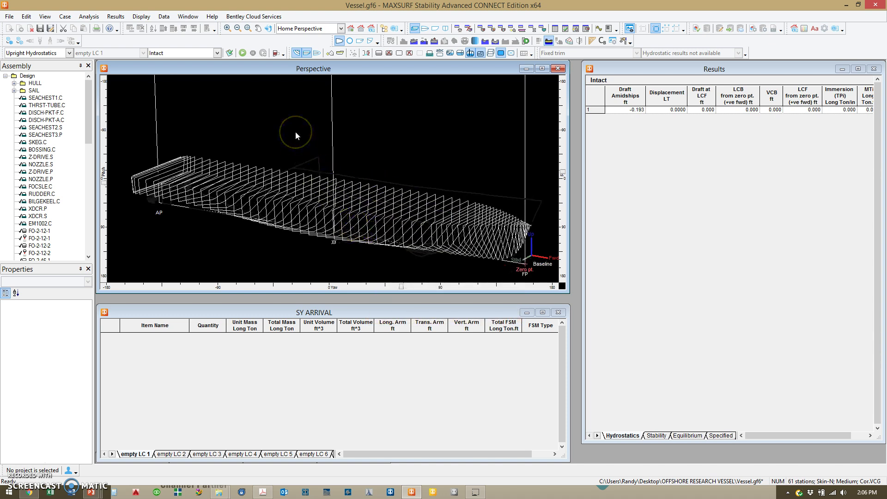
Show compartments and inspect SEACHEST2.S, SKEG.C, Z-DRIVE.P and FOCSLE.C, then widen the side panel
click(379, 53)
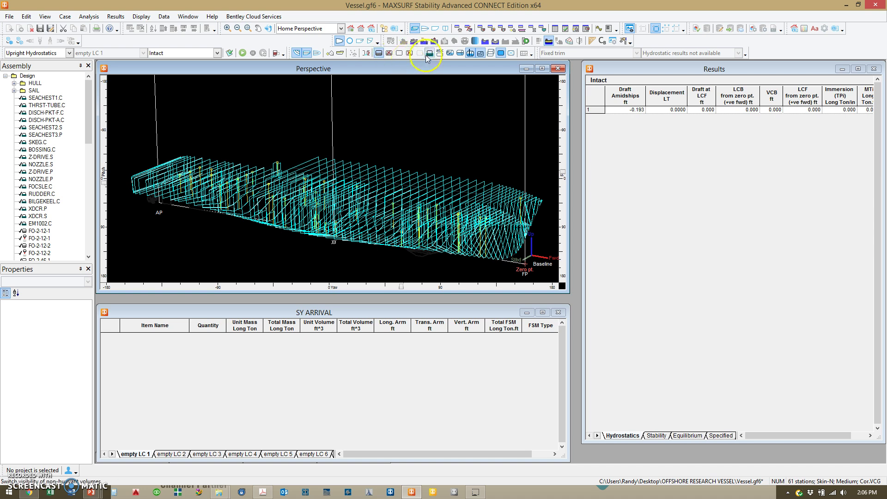
click(38, 127)
click(38, 143)
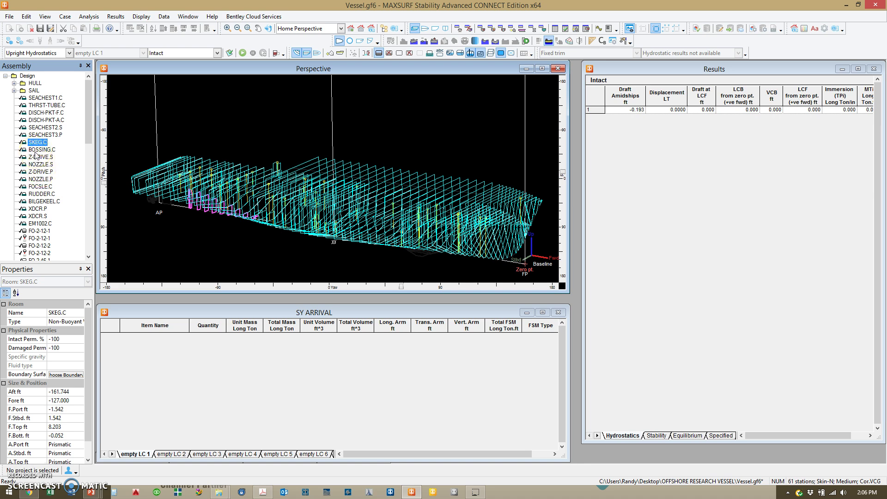
click(38, 172)
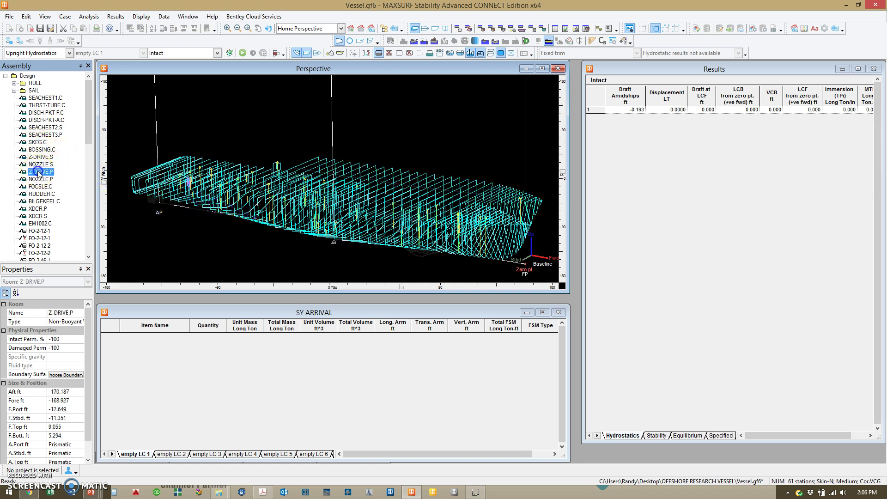
click(40, 186)
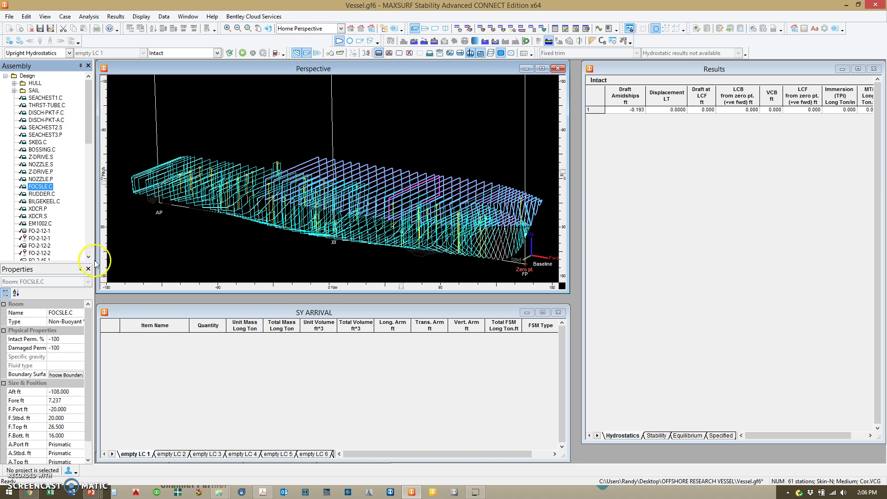
drag(95, 259, 133, 268)
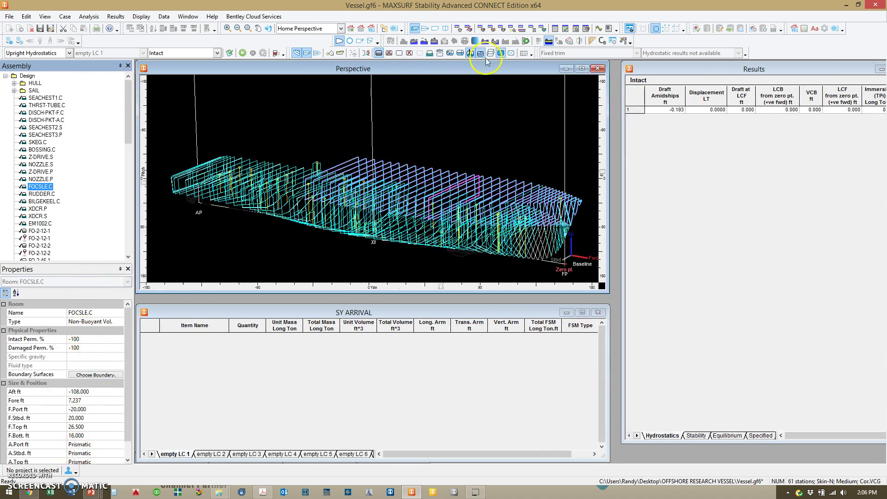
Open the Room Definition table, enlarge it to about 40 rows through A.Top, and scroll through the tanks
click(480, 29)
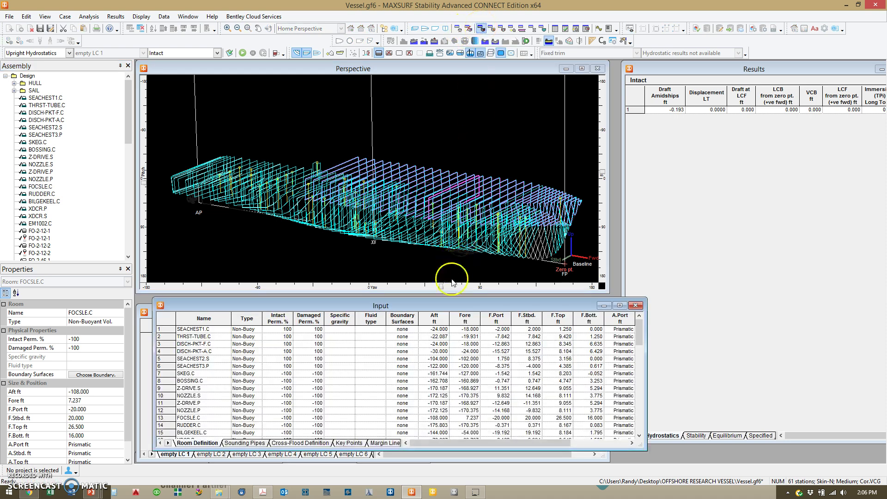
drag(451, 300, 456, 116)
click(432, 212)
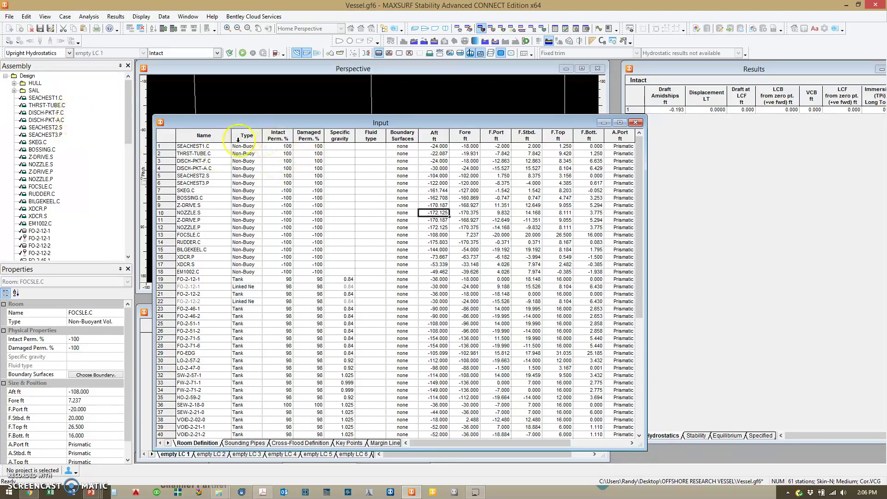
drag(231, 135, 234, 136)
drag(646, 159, 713, 185)
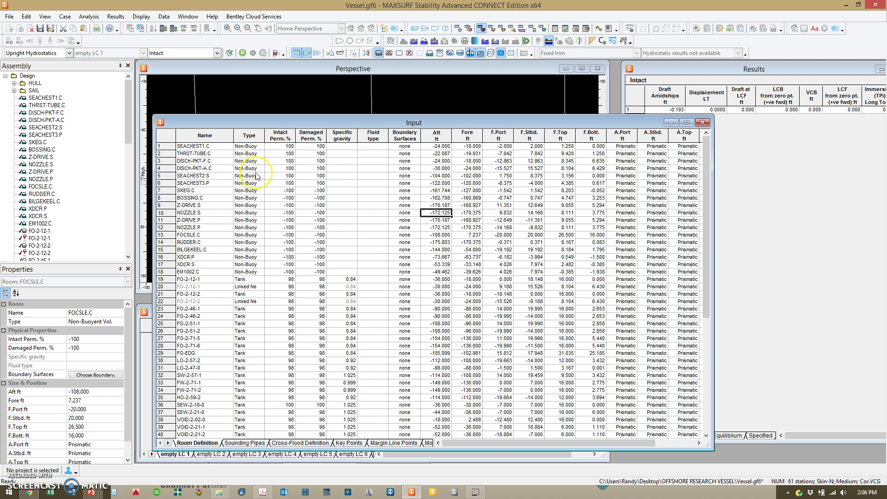
scroll(257, 176, down, 6)
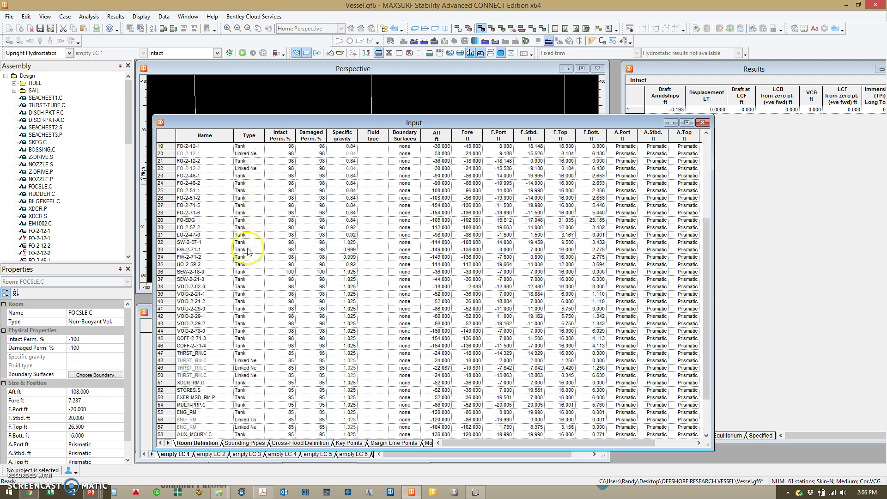
scroll(248, 252, down, 1)
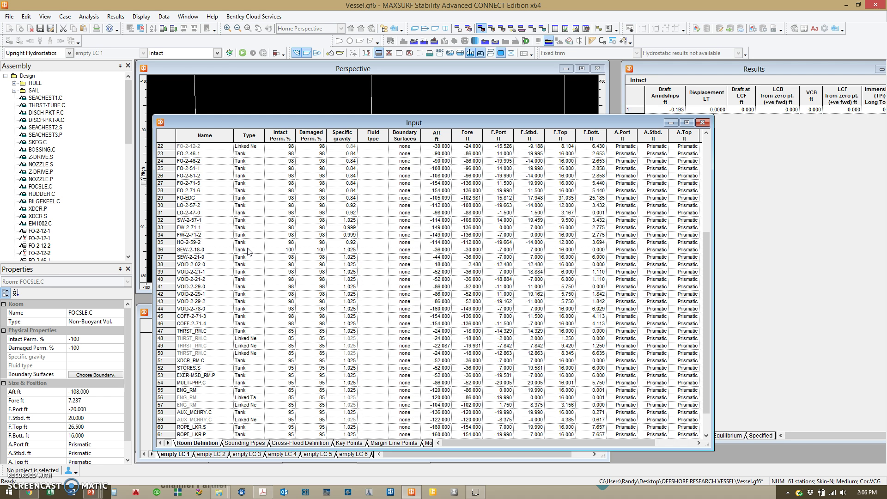
scroll(248, 250, down, 1)
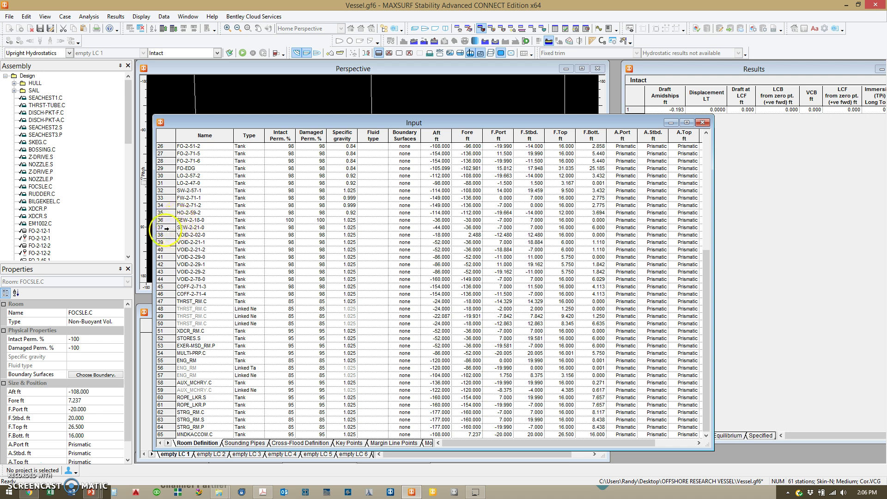
Change the row 38 room VOID-2-02-0 from Tank to Compartment
click(166, 228)
click(198, 235)
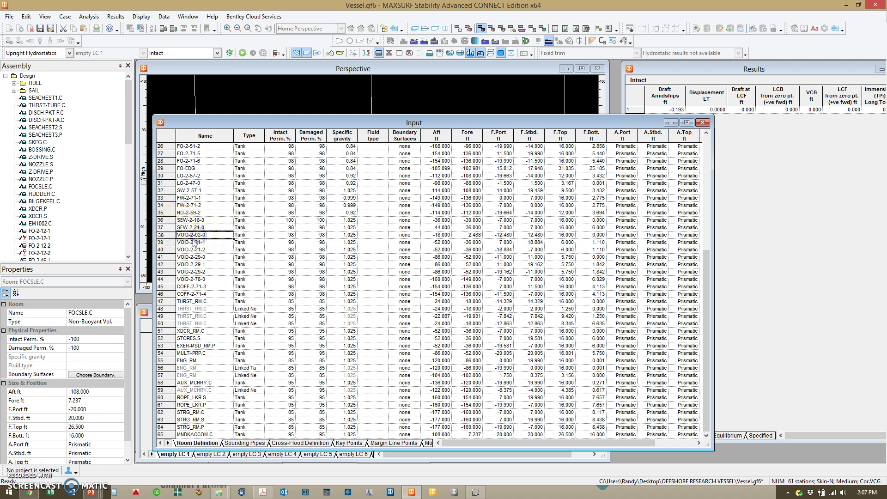
click(247, 235)
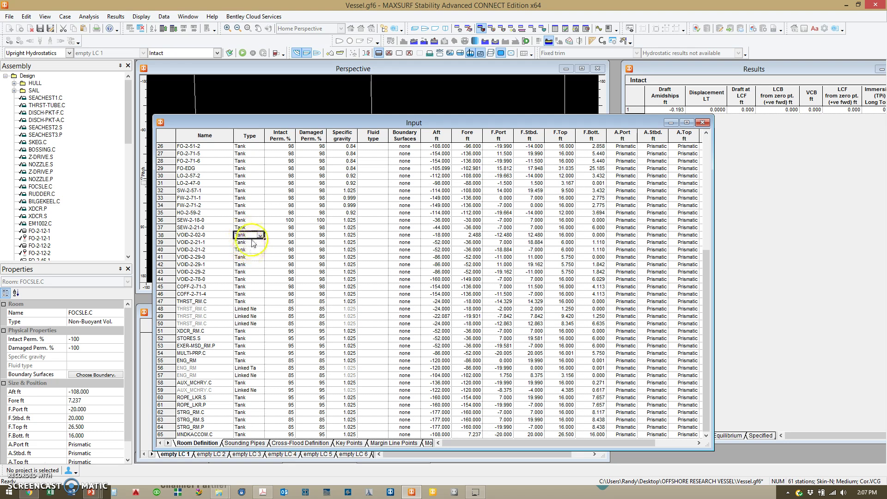
click(261, 237)
click(261, 235)
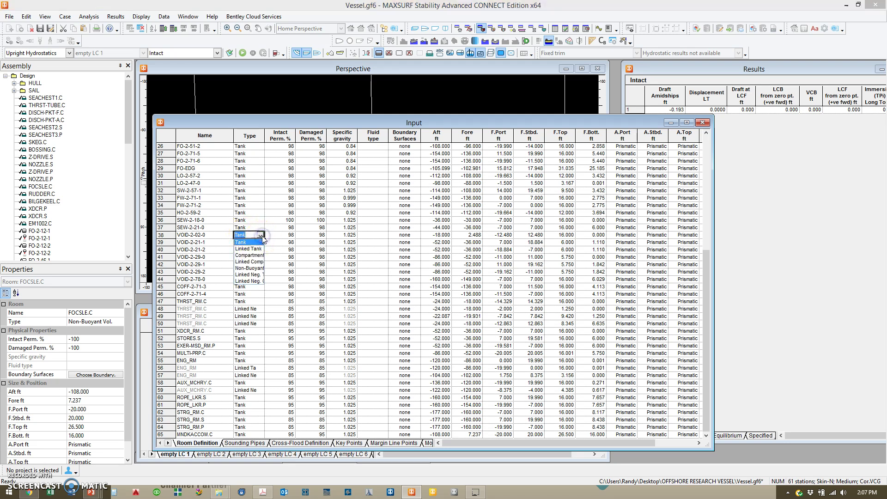
click(248, 256)
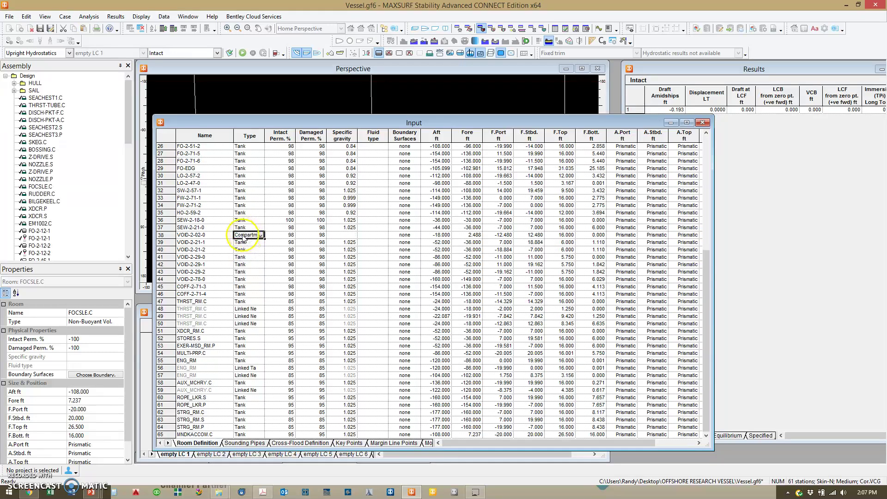
Set the Type of rows 39 to 65 to Compartment in one fill
drag(242, 241, 237, 452)
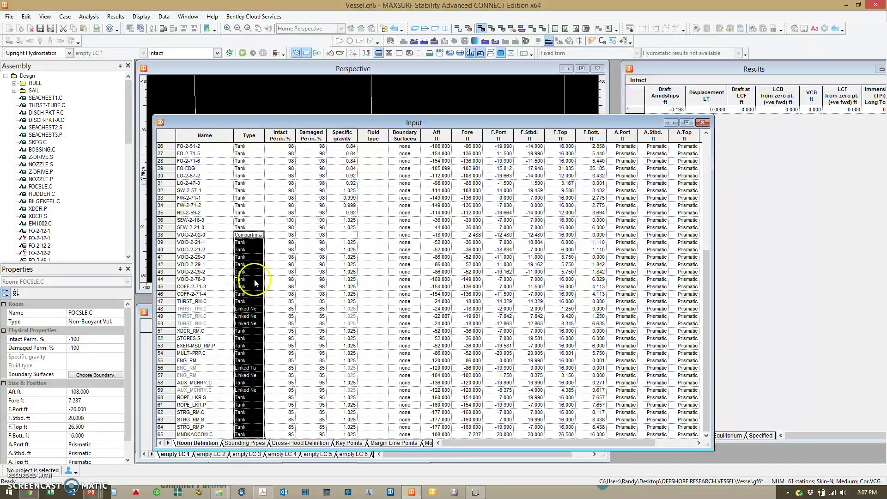
right_click(248, 247)
click(268, 276)
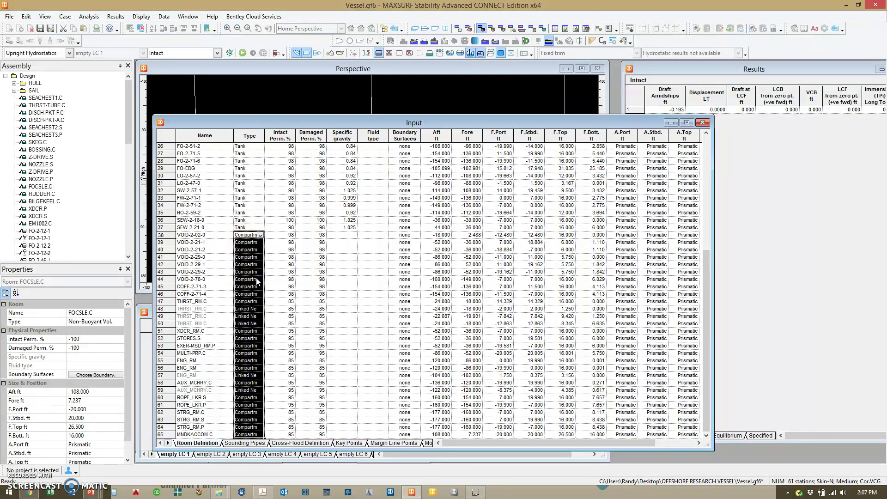
click(257, 282)
click(422, 116)
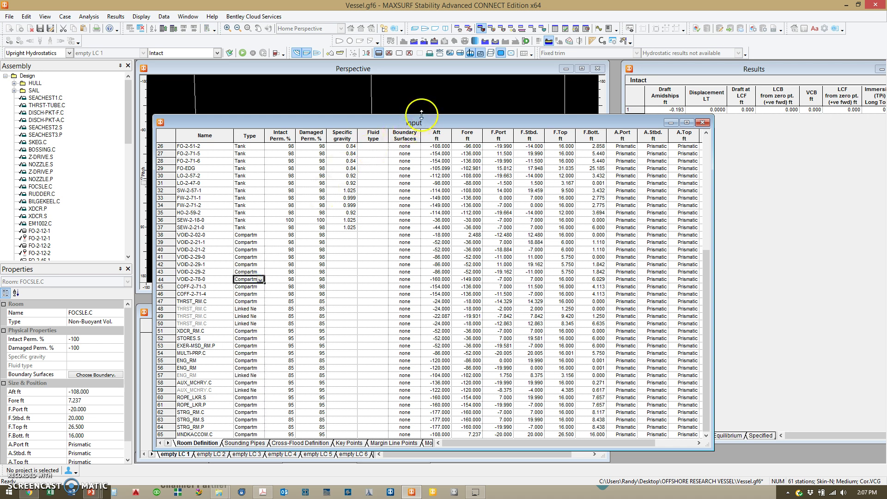
click(312, 197)
scroll(333, 238, up, 8)
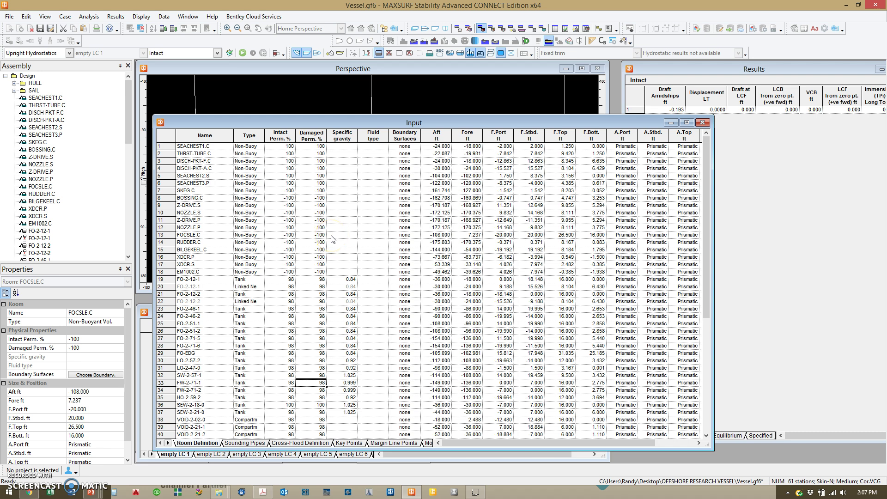
scroll(333, 239, down, 1)
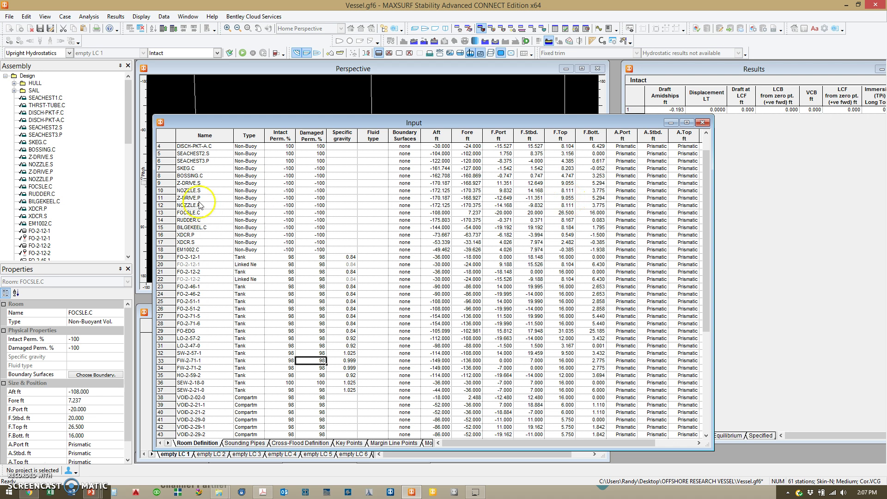
click(195, 176)
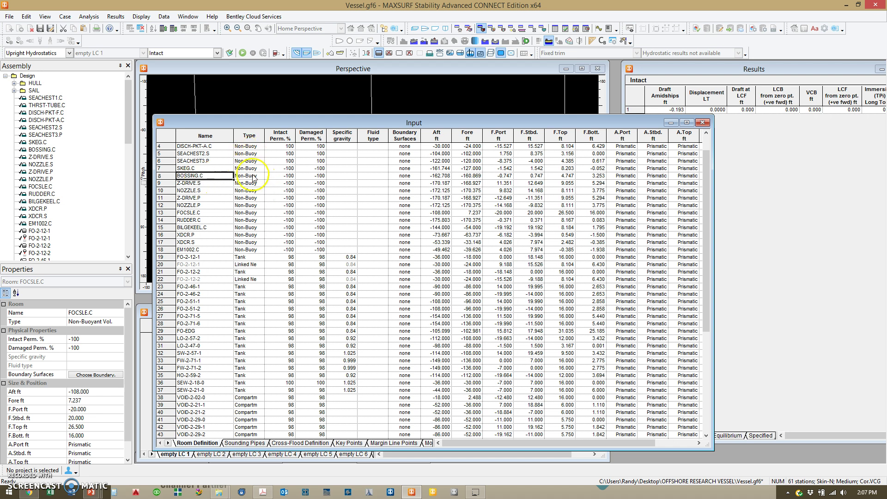
drag(257, 121, 260, 143)
click(250, 345)
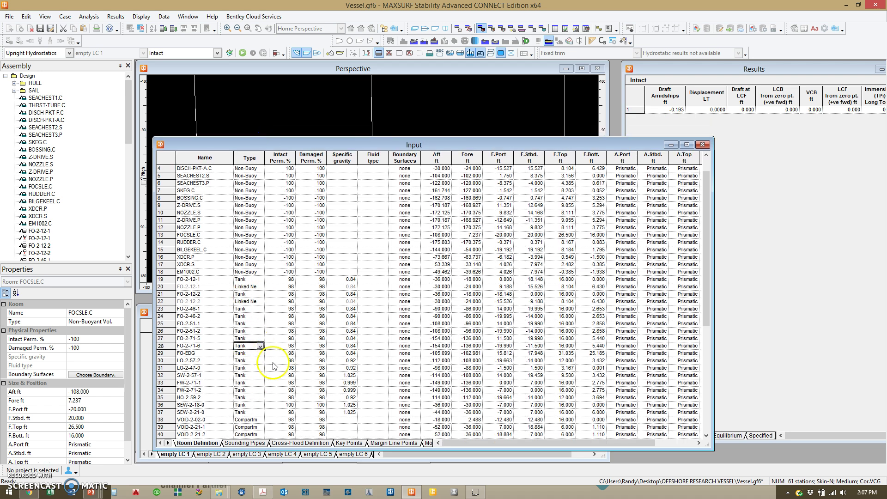
Close the room input table, deselect FOCSLE.C, and hide the hull section lines
click(703, 146)
click(342, 257)
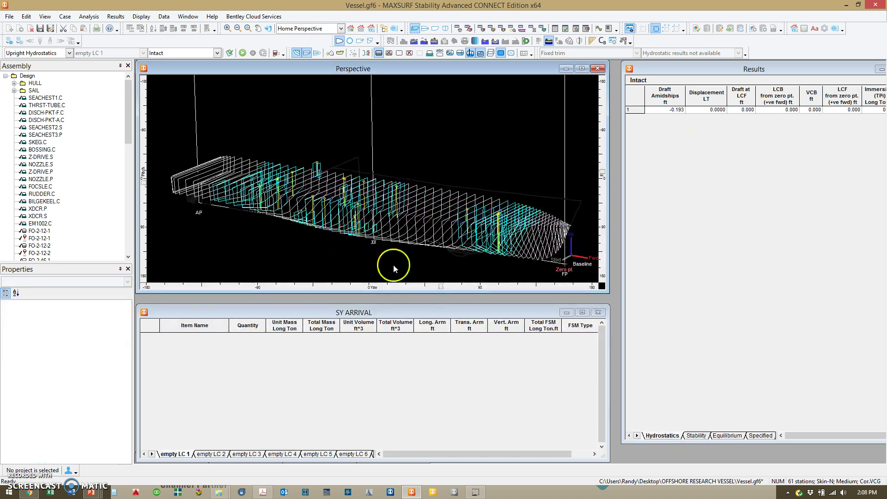
scroll(408, 257, up, 1)
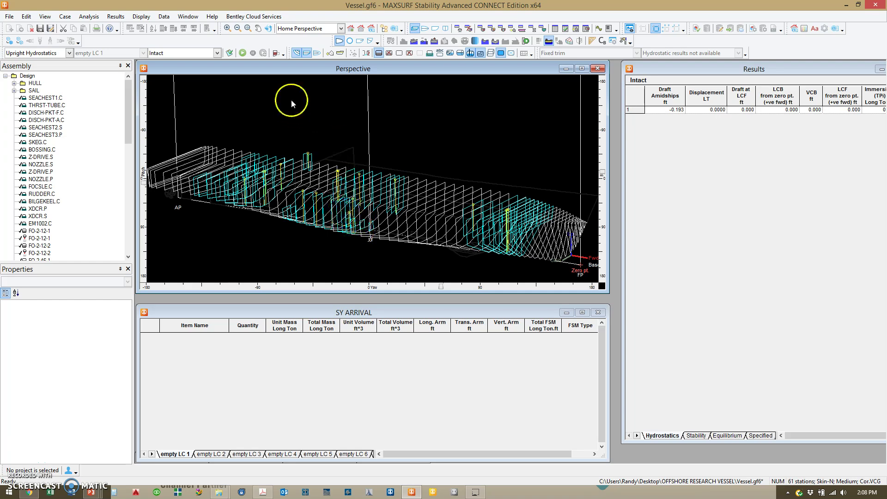
click(297, 54)
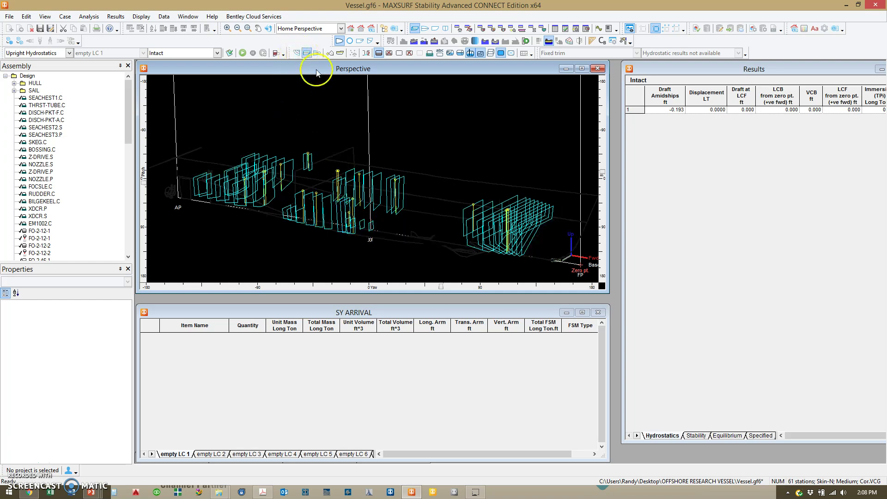
Adjust the perspective pitch and zoom, then select tanks FO-2-12-2 and FO-2-12-1 to inspect them
drag(603, 174, 603, 169)
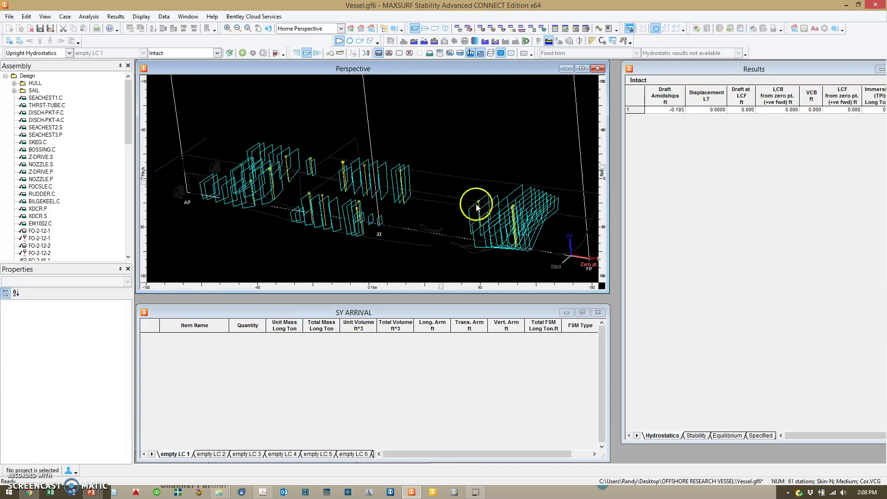
scroll(481, 220, up, 2)
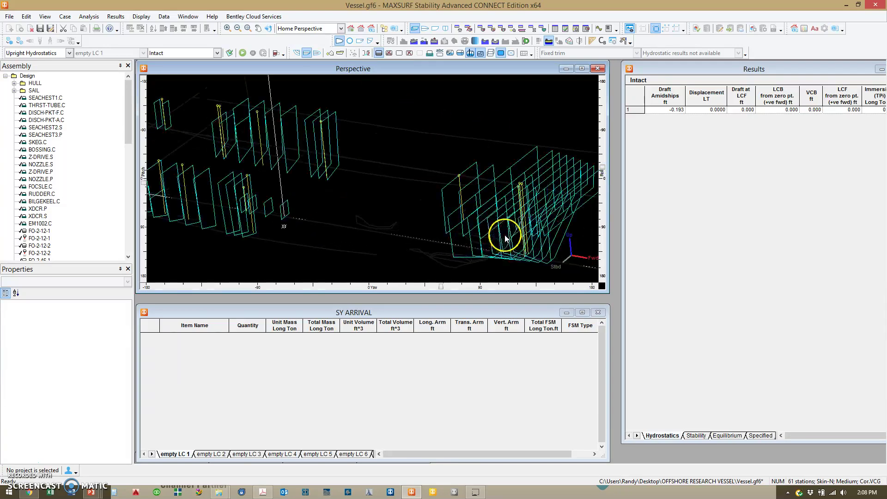
scroll(505, 237, up, 2)
scroll(421, 162, down, 2)
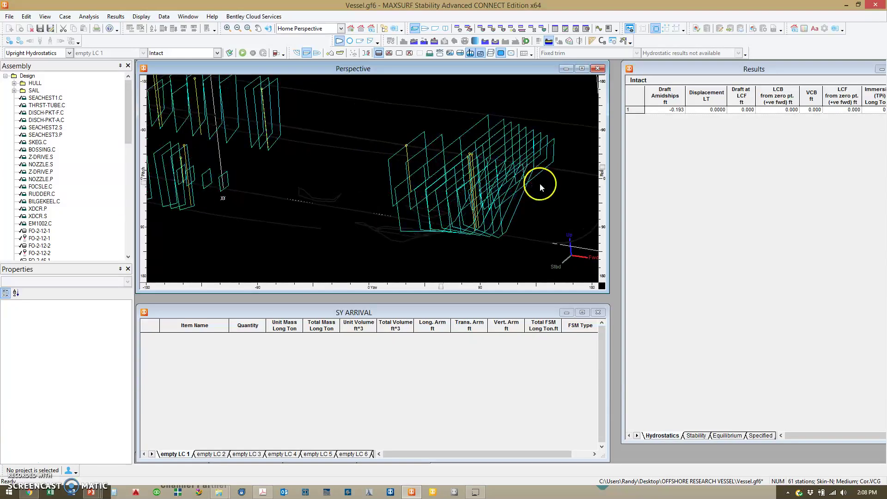
scroll(538, 185, down, 1)
click(477, 144)
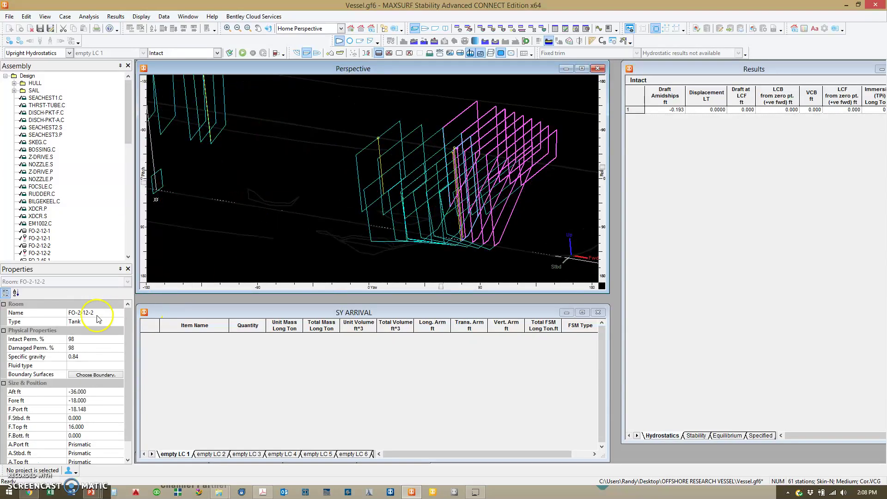
click(393, 169)
click(477, 187)
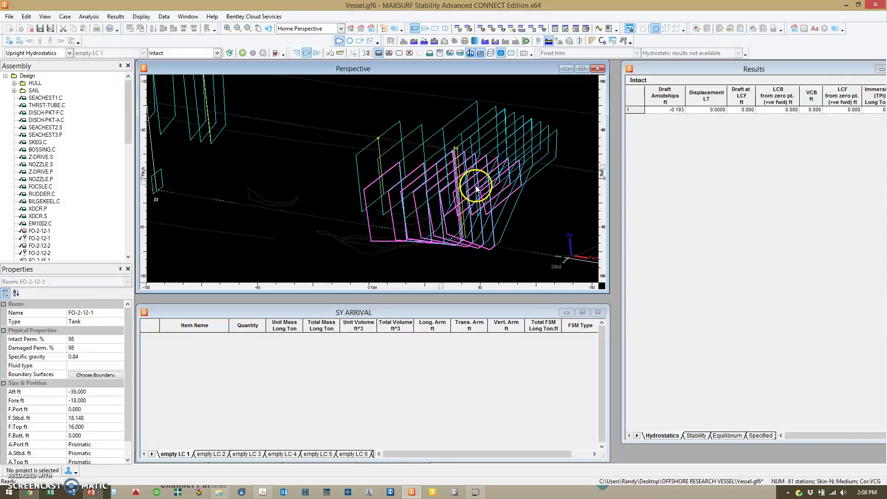
scroll(476, 186, down, 5)
Show the vessel in Profile view with the hull sections displayed again
scroll(428, 159, down, 3)
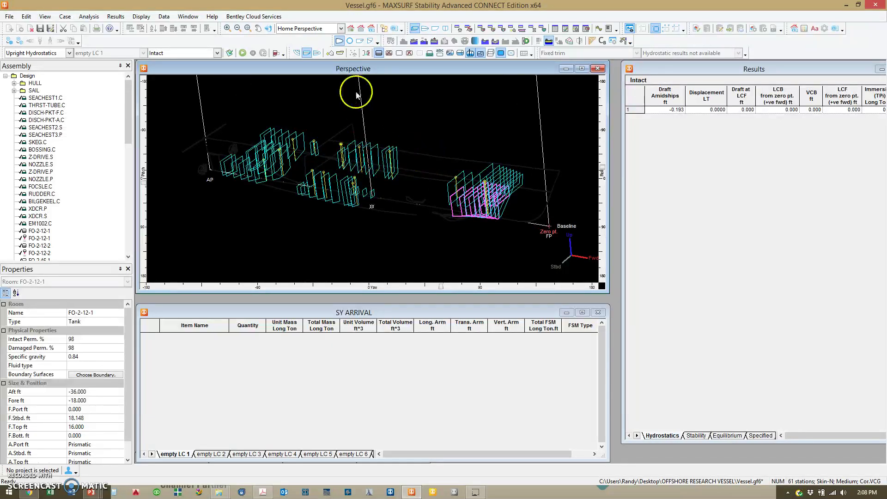
click(434, 29)
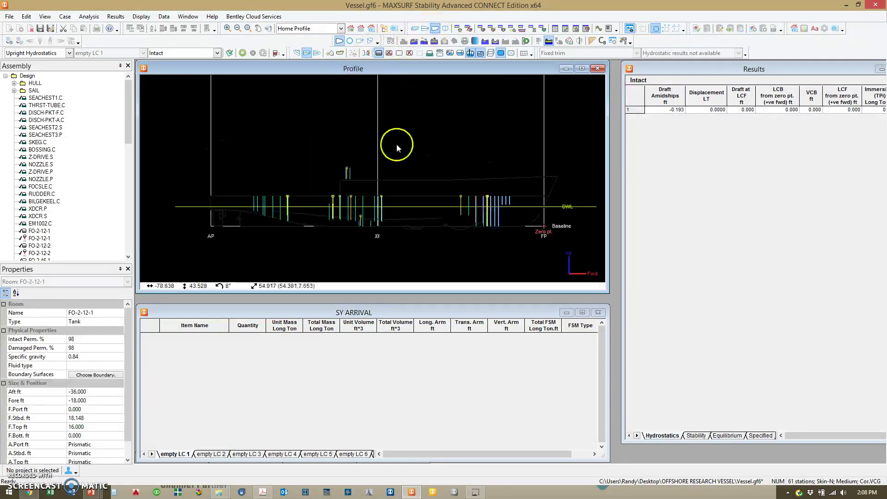
click(296, 53)
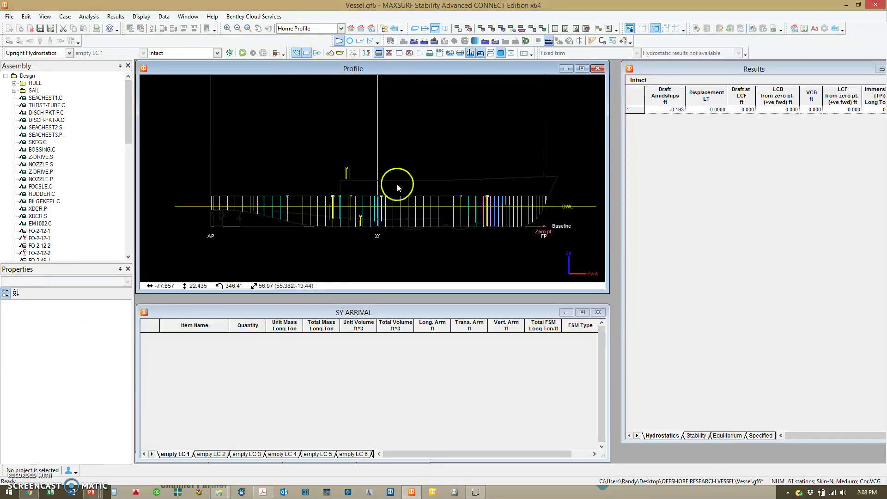
scroll(397, 174, down, 1)
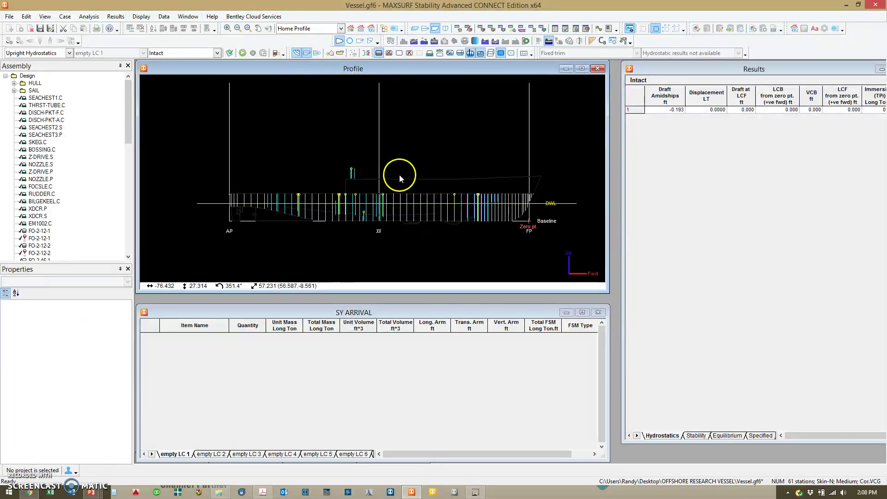
scroll(402, 173, up, 1)
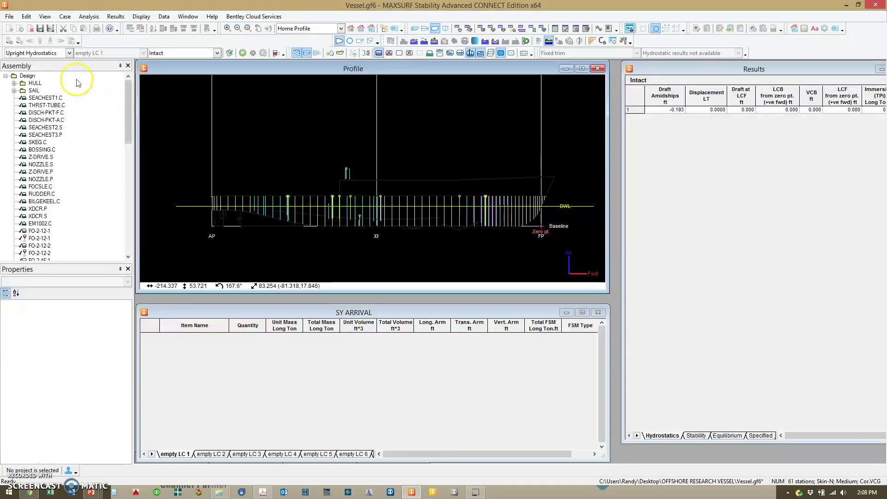
Keep Upright Hydrostatics as the selected analysis type
click(70, 53)
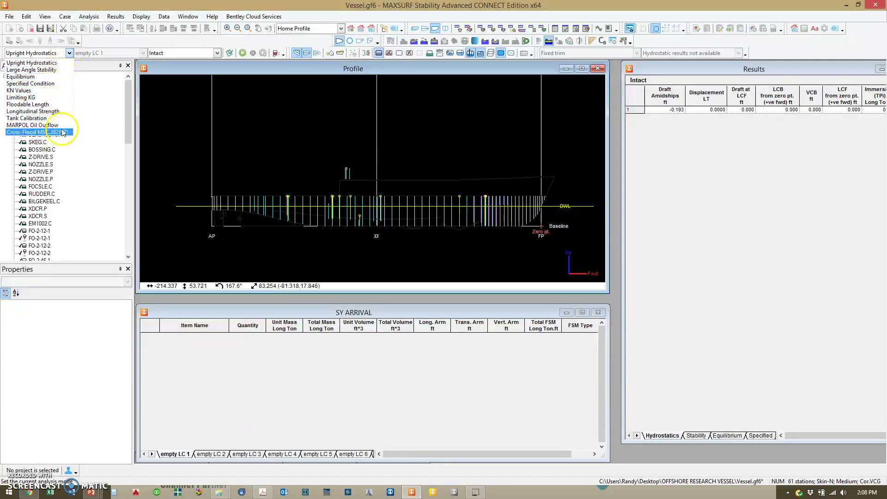
click(60, 63)
click(93, 17)
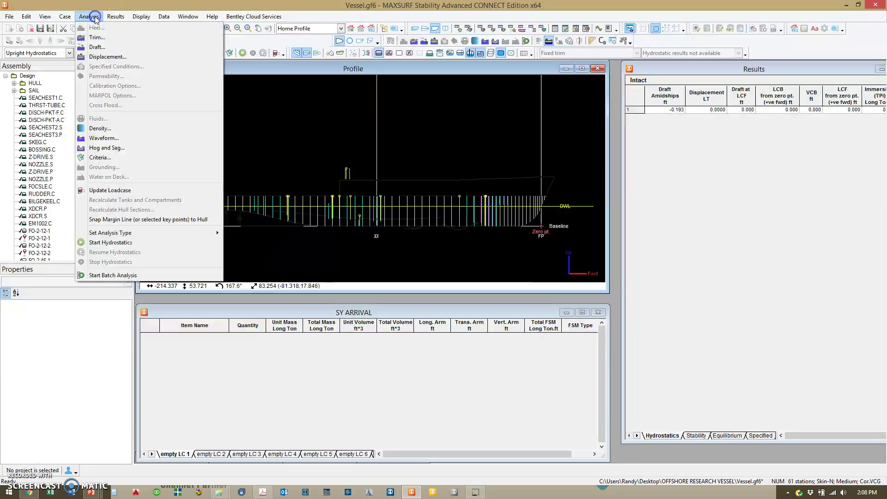
Set the draft range from 2 ft to 12 ft in 0.5 ft increments
click(102, 47)
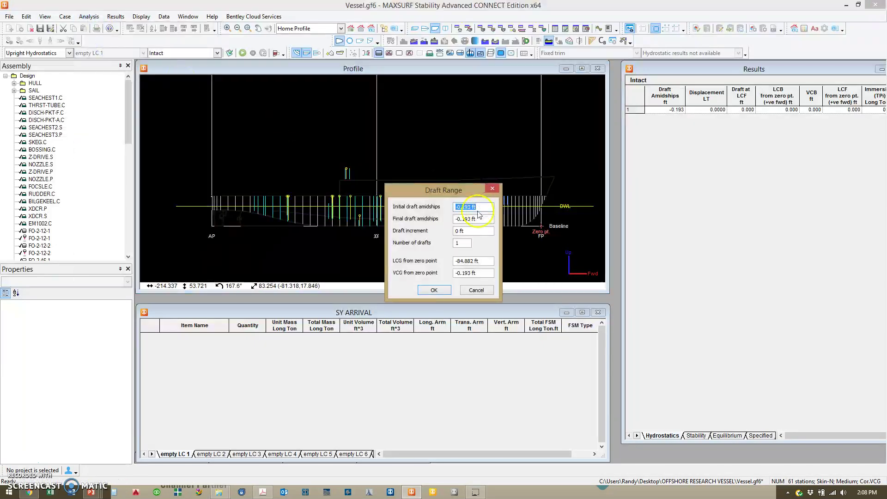
text(2)
click(482, 219)
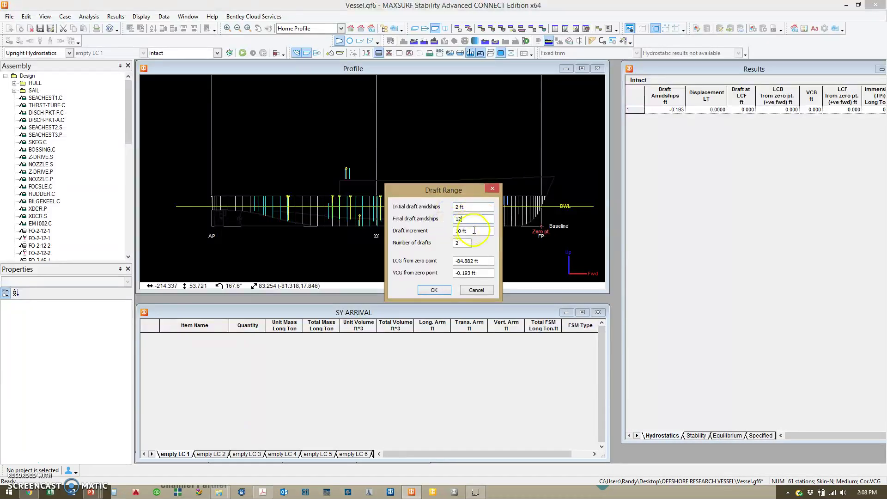
drag(474, 231, 443, 232)
text(0.5)
click(435, 291)
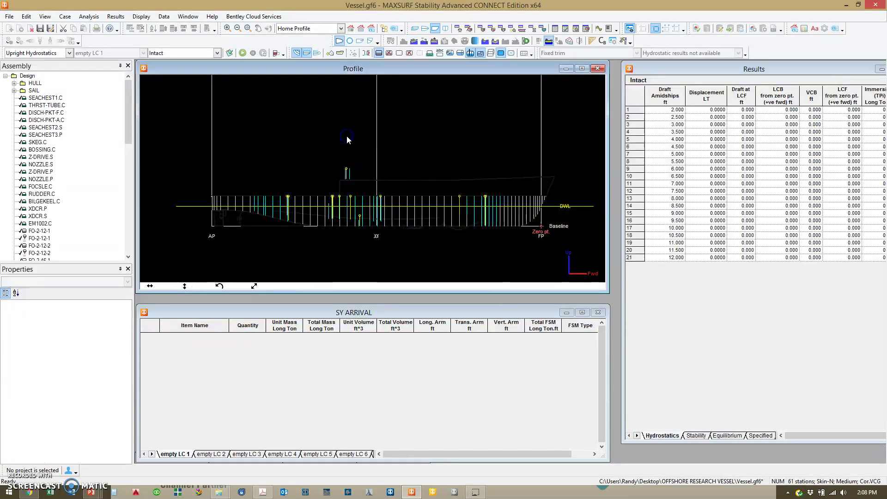
Run the upright hydrostatics analysis and widen the Results window to show more columns
click(243, 54)
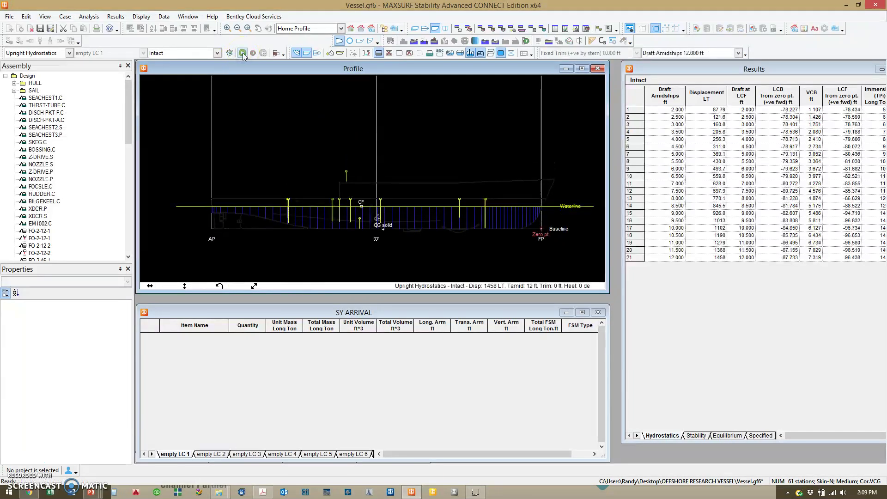
click(595, 131)
drag(622, 151, 558, 155)
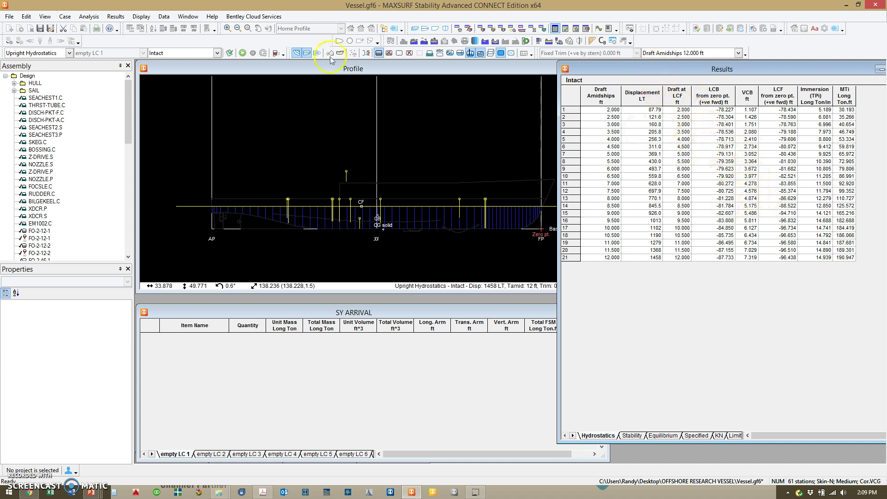
click(150, 18)
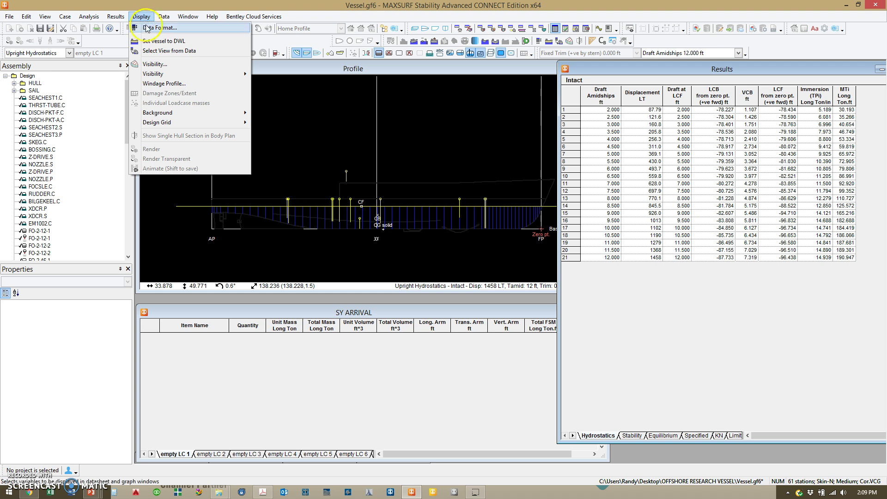
click(159, 29)
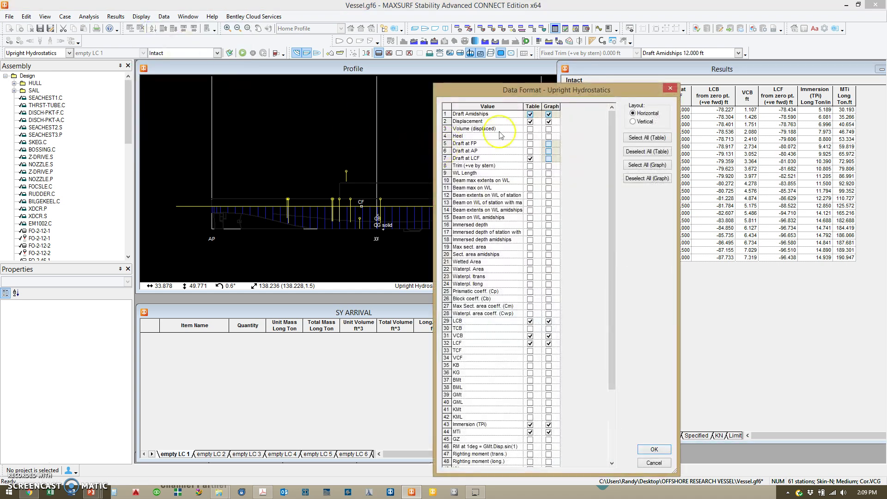
scroll(552, 240, down, 4)
scroll(545, 273, up, 4)
click(653, 449)
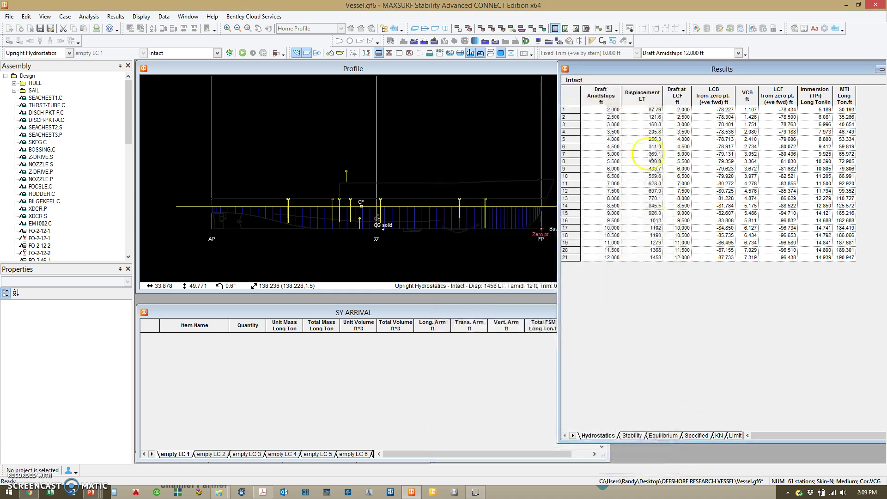
click(598, 28)
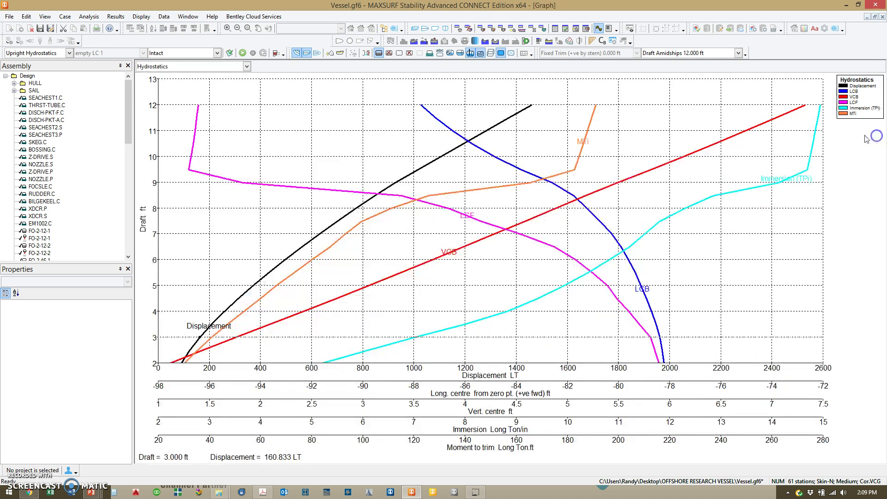
click(876, 138)
click(876, 18)
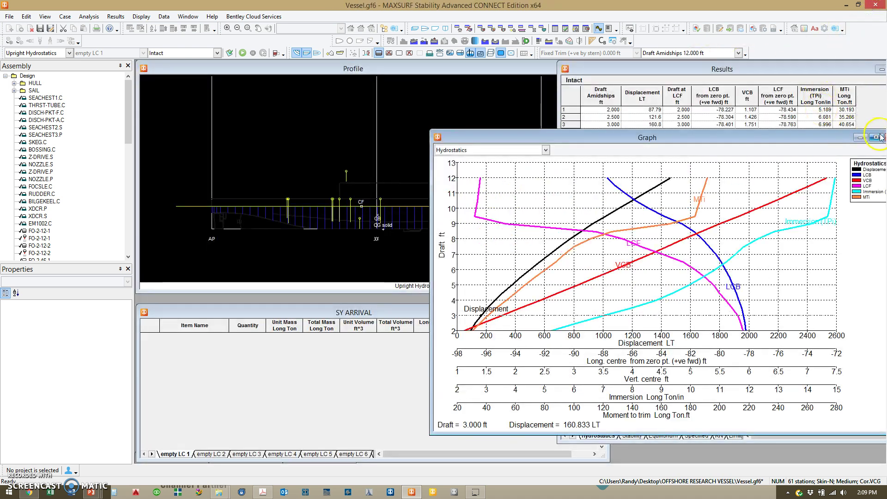
drag(837, 140, 802, 133)
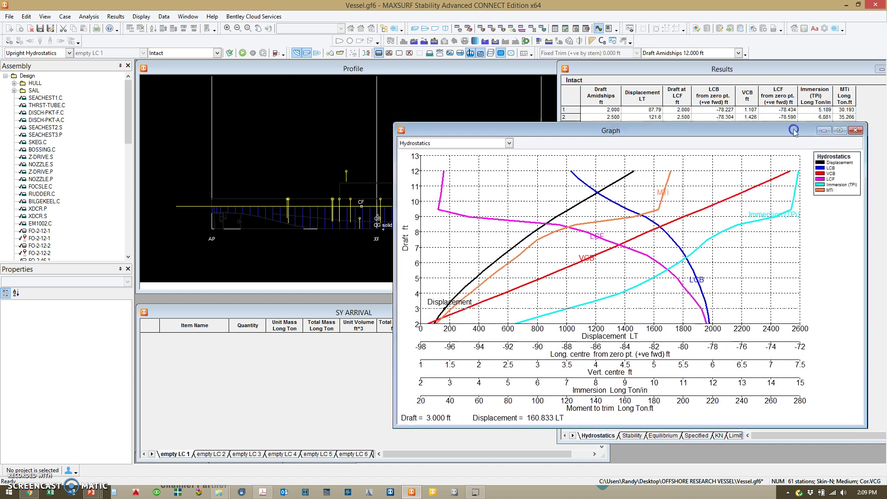
click(855, 131)
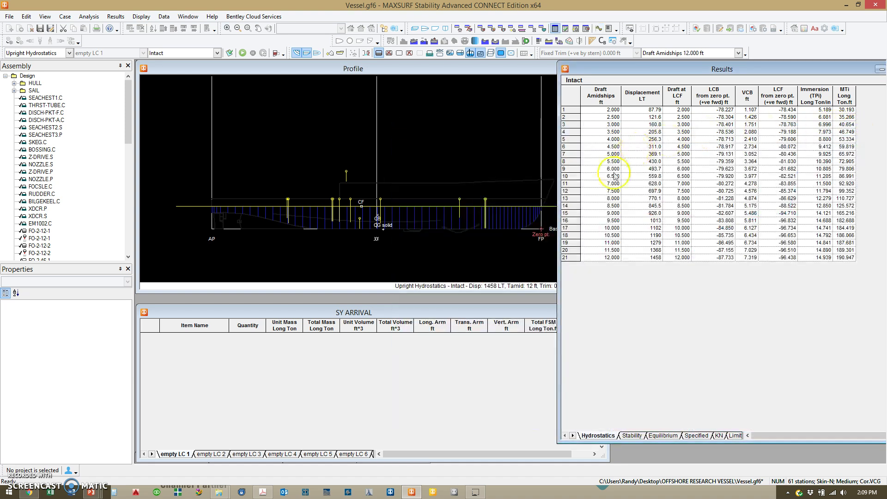
mouse_move(264, 494)
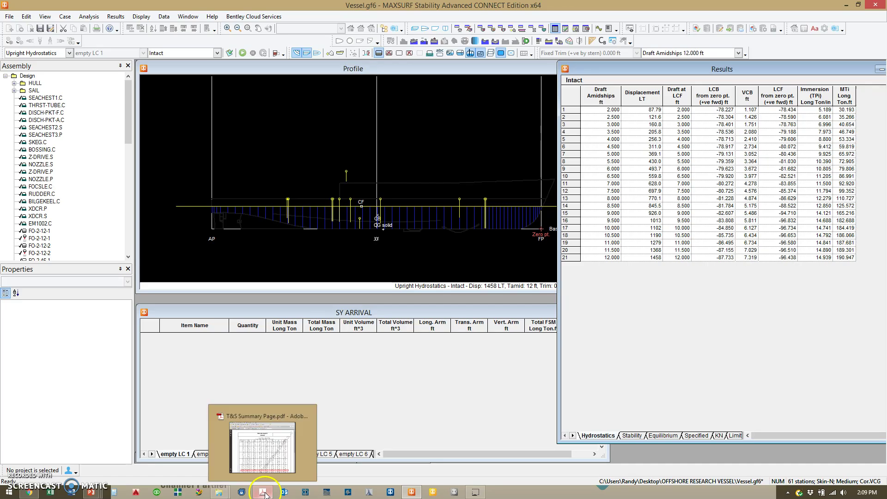
click(259, 432)
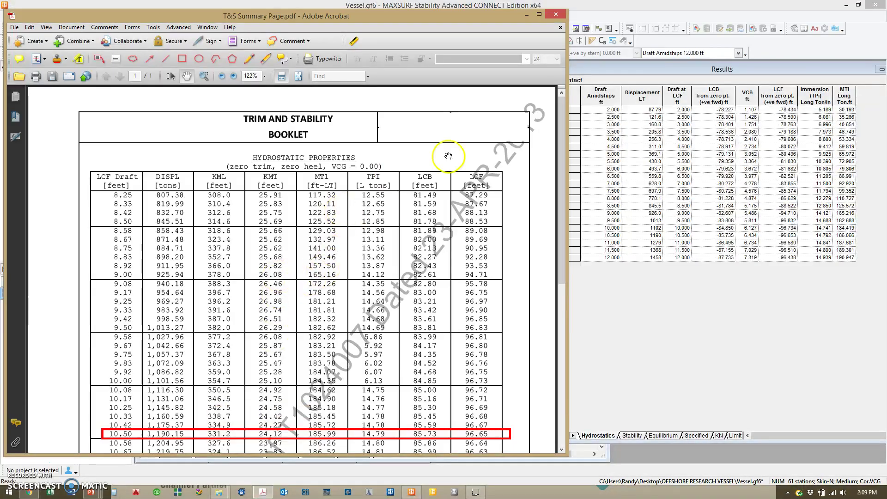
click(560, 116)
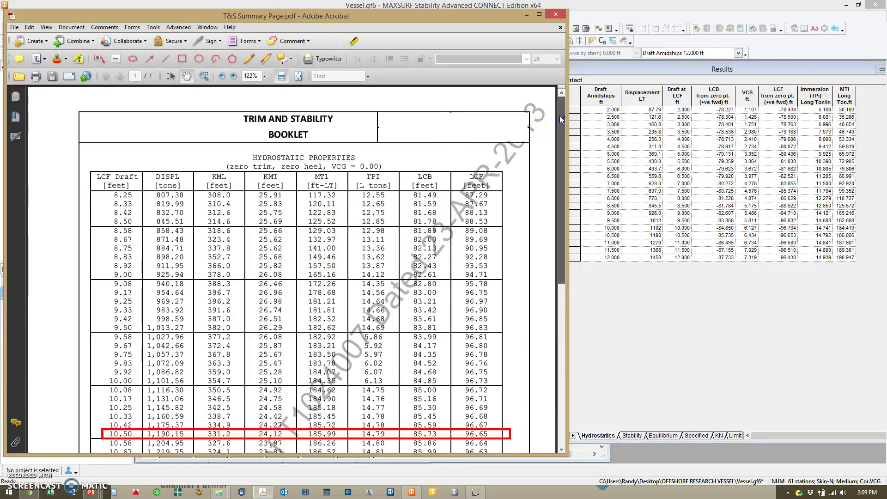
drag(560, 116, 560, 123)
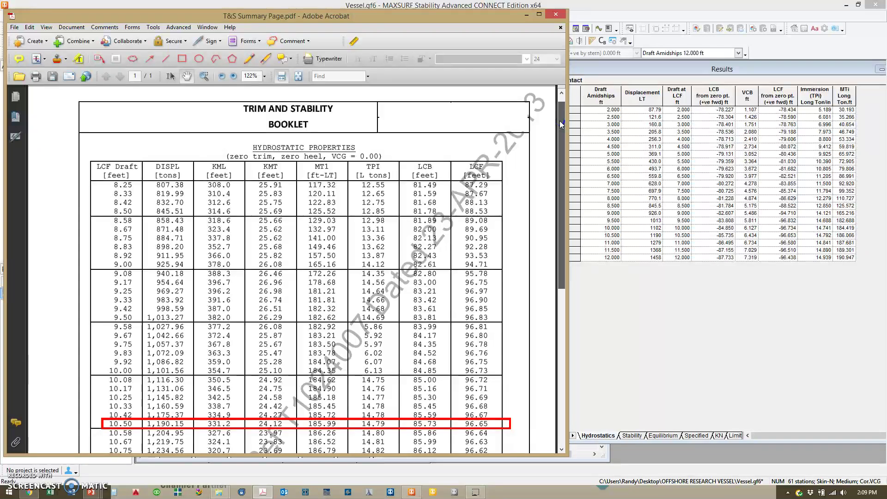
drag(559, 121, 558, 163)
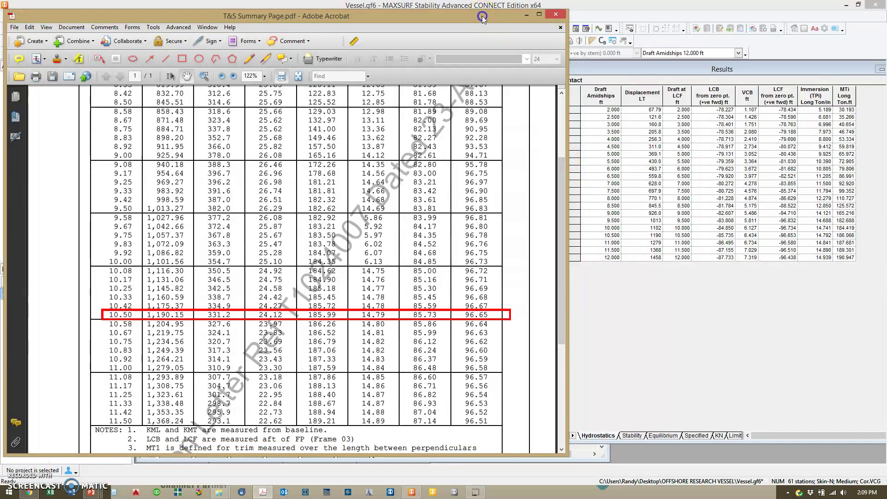
drag(482, 19, 469, 12)
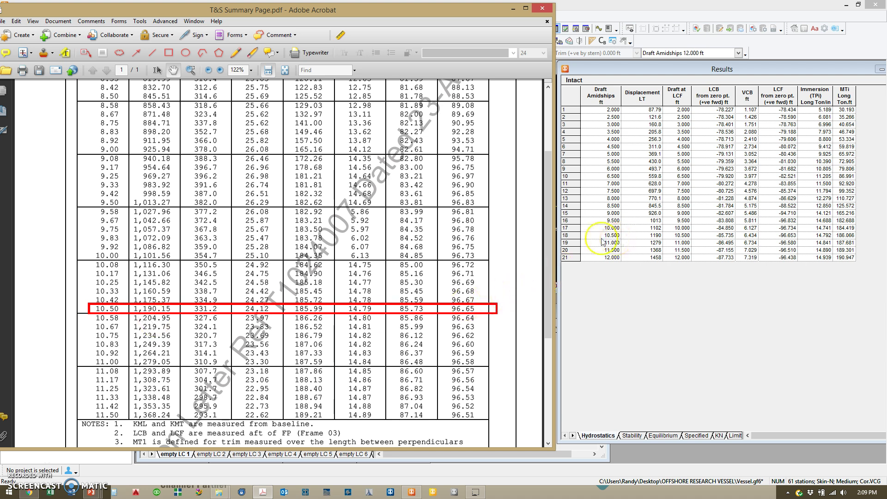
click(577, 235)
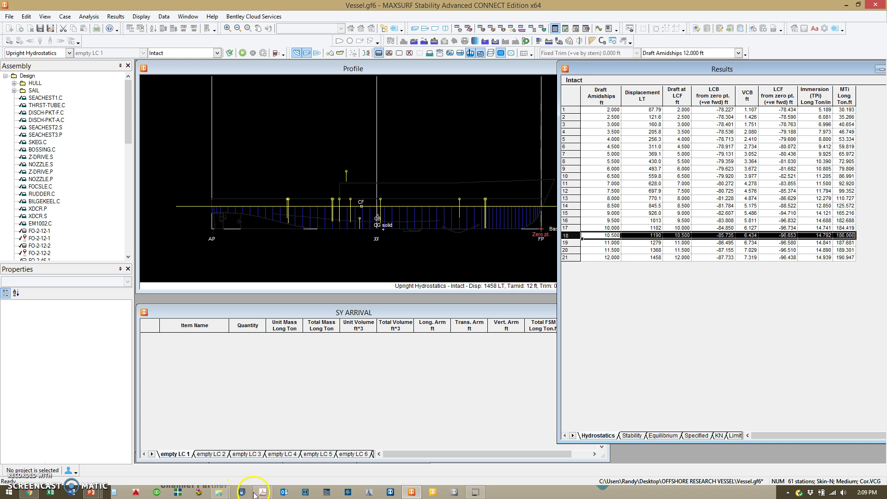
mouse_move(266, 493)
click(250, 408)
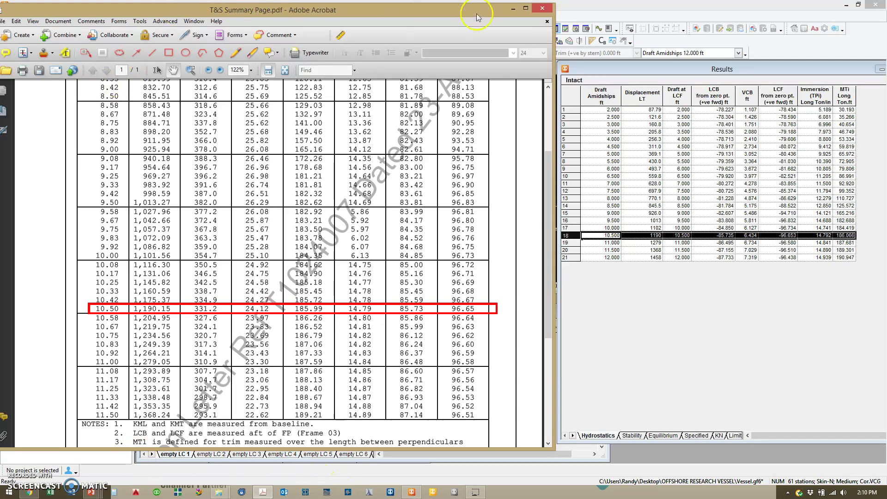
click(515, 11)
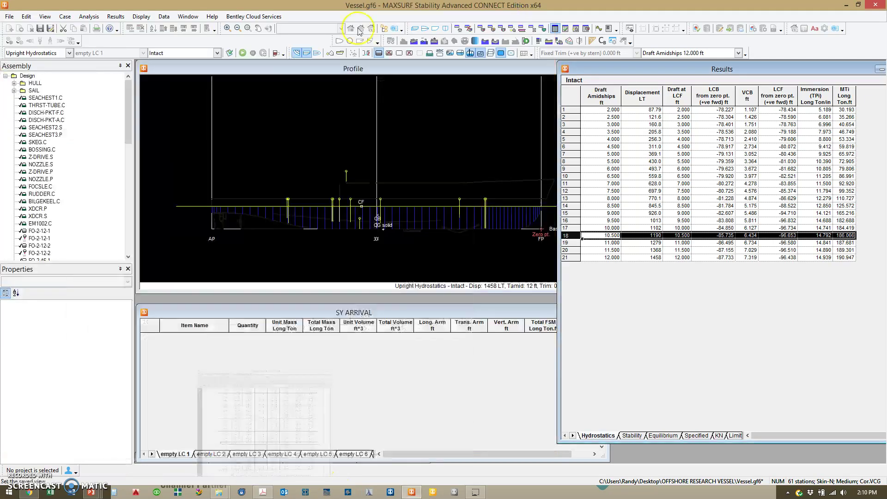
click(69, 53)
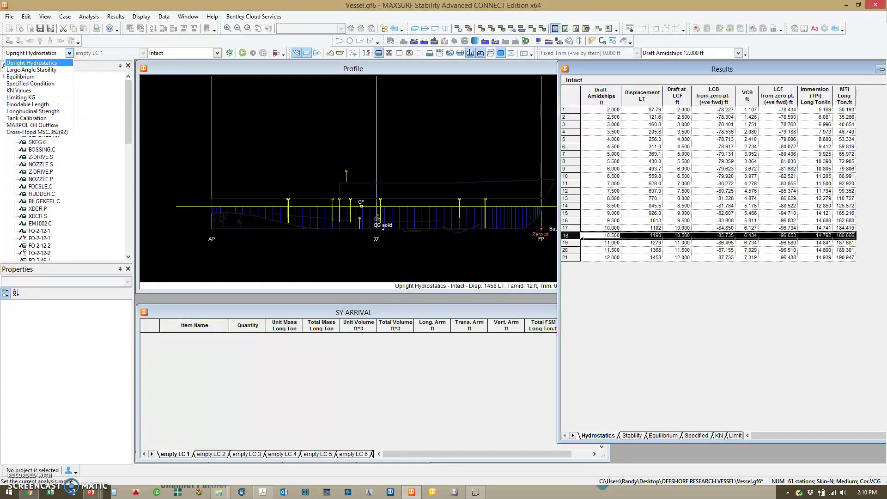
key(Escape)
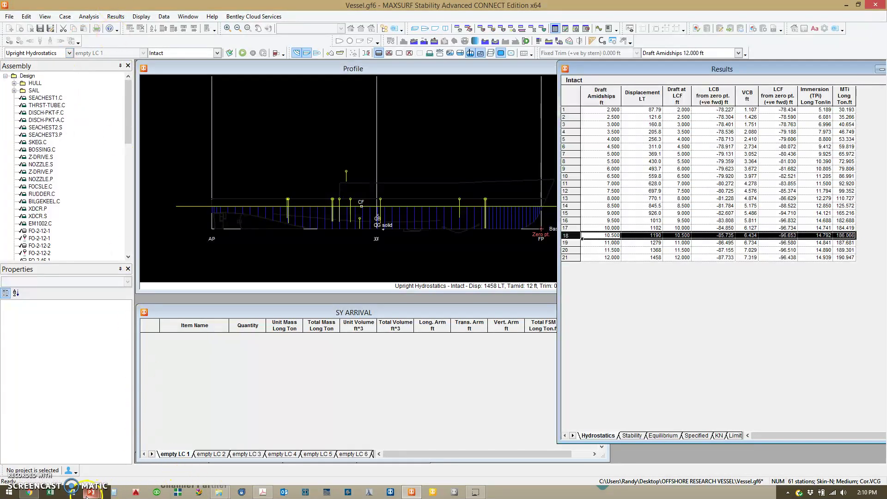
mouse_move(94, 494)
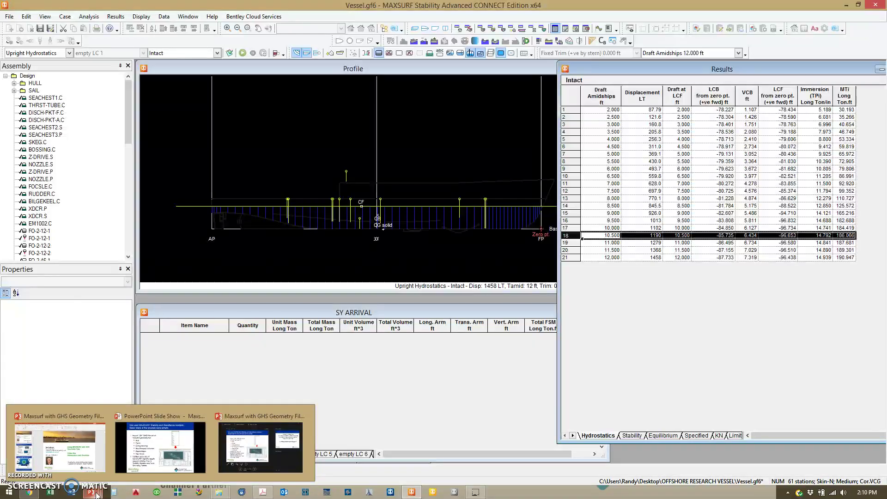